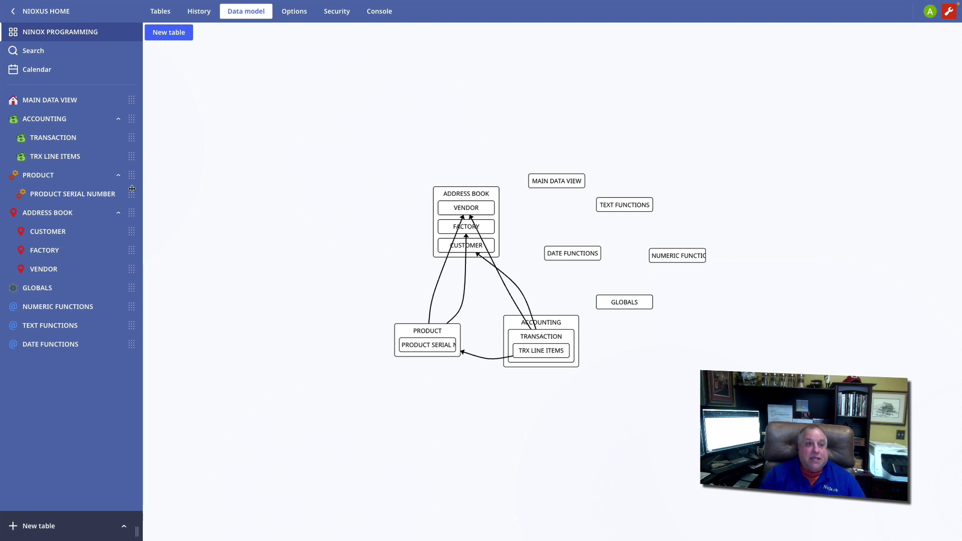
# Open the ES-580W Epson Desktop Scanner line item (2.00 at $550.00) and view its PRODUCT choices.
pyautogui.click(74, 139)
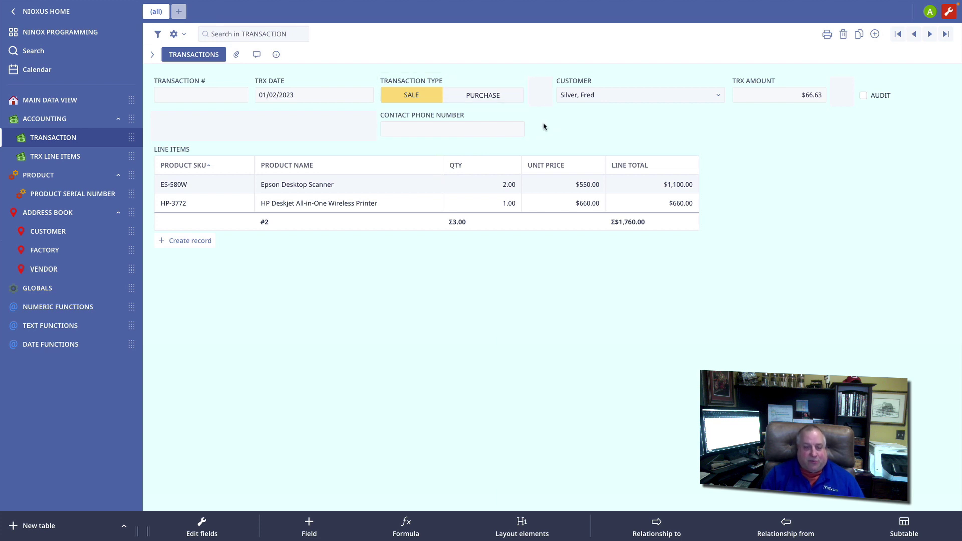
pyautogui.click(417, 187)
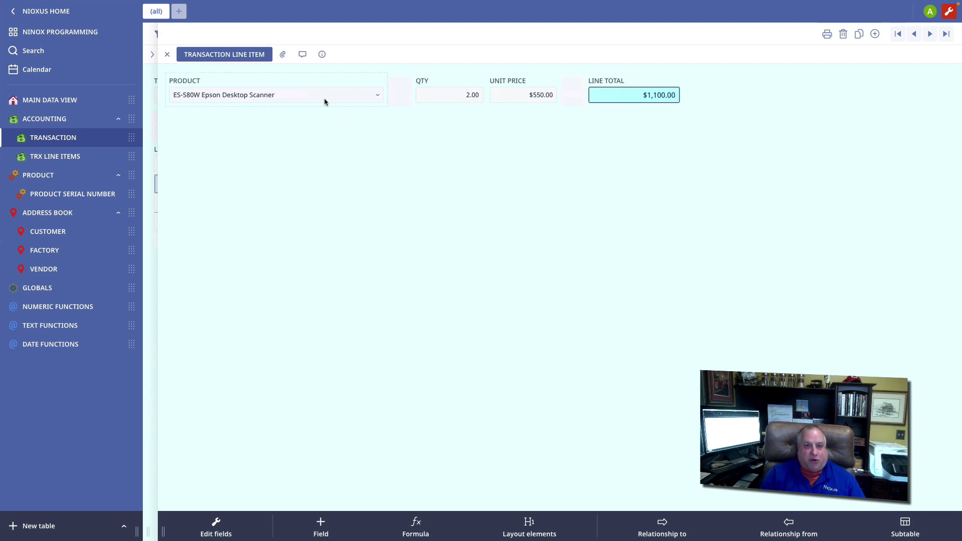
pyautogui.click(377, 96)
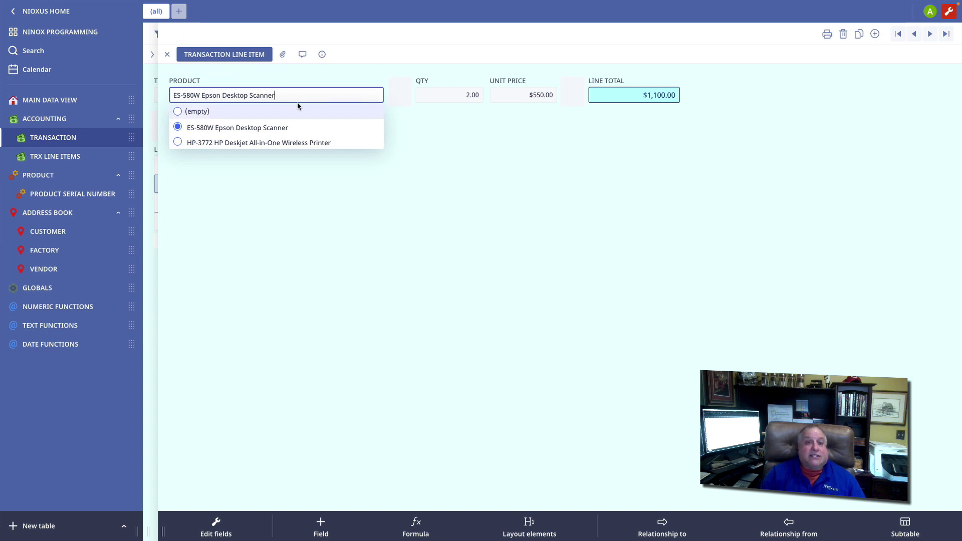
# Check the scanner's price in PRODUCT, then view transaction 2's ES-580W line at $500.00.
pyautogui.click(281, 216)
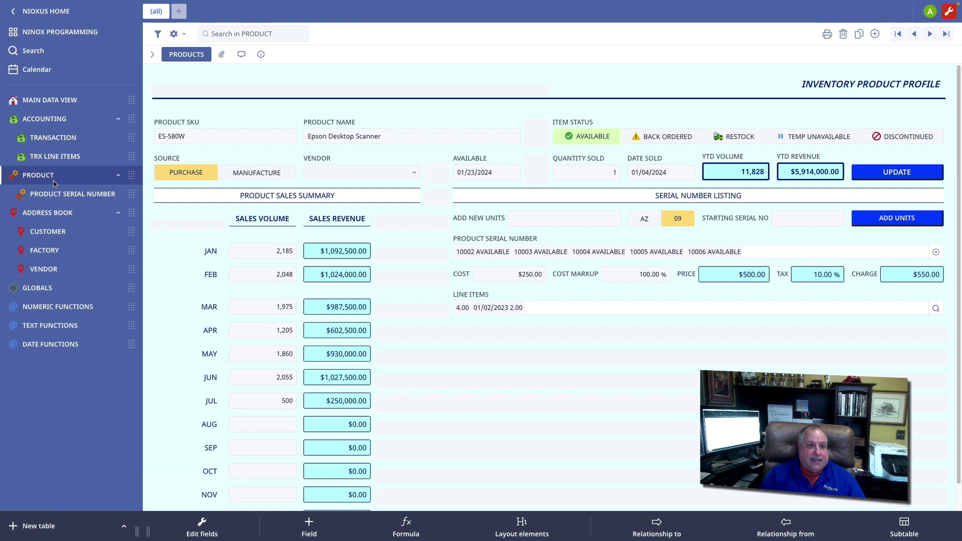
pyautogui.click(52, 139)
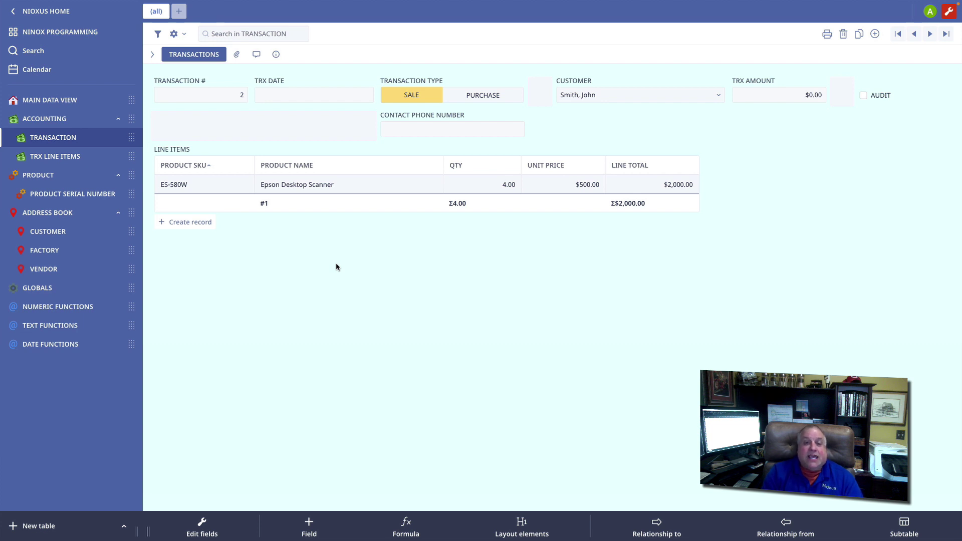
pyautogui.click(197, 186)
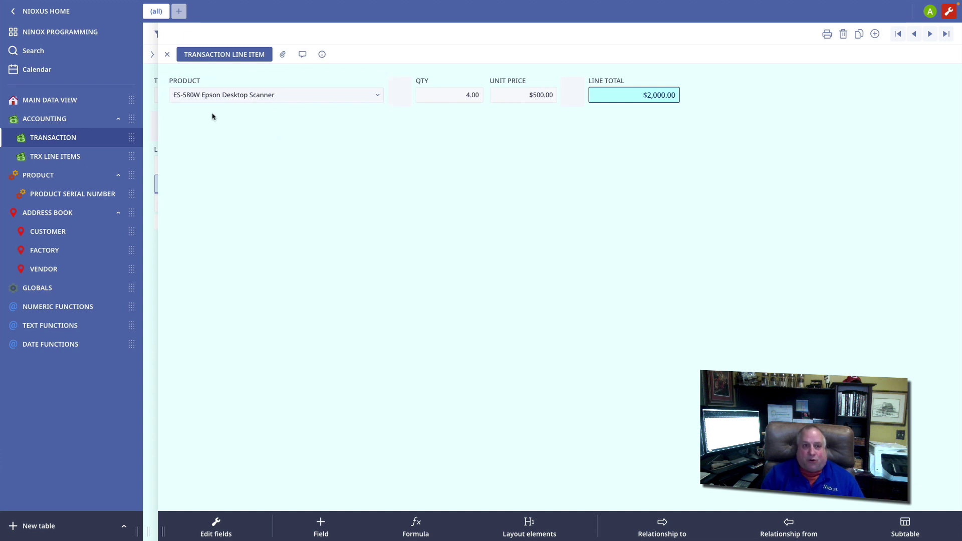
pyautogui.click(167, 54)
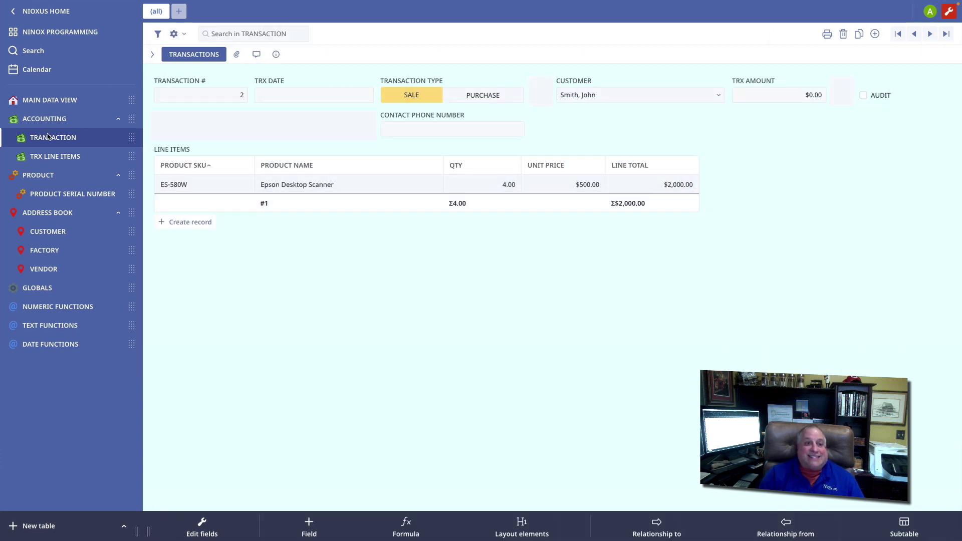
pyautogui.click(55, 32)
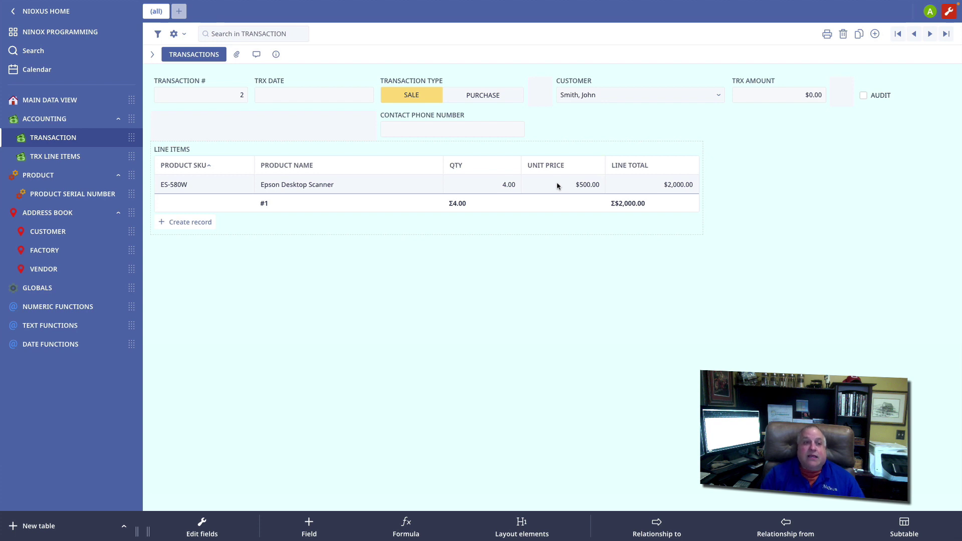
# Close the open transaction to list all records and reach the $5.51 transaction dated 01/02/2023.
pyautogui.click(49, 157)
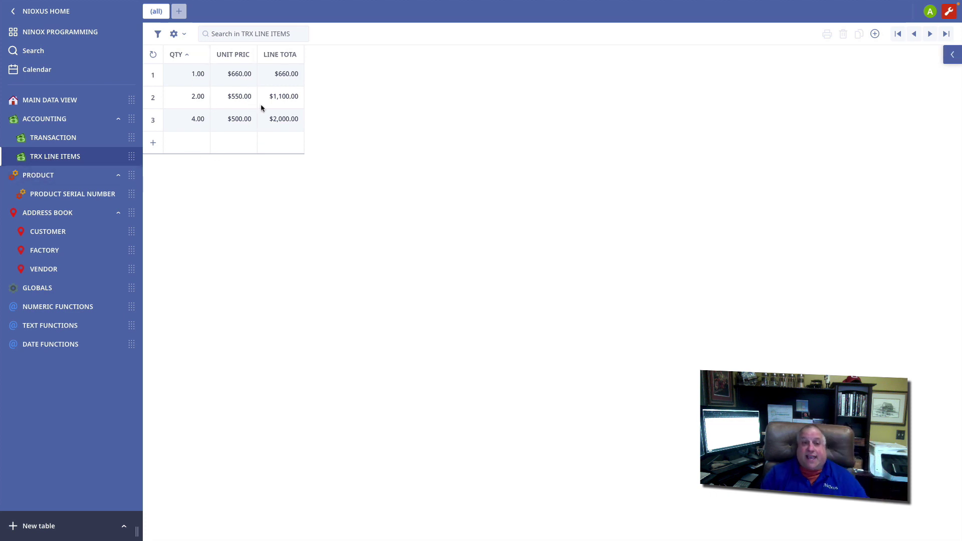
pyautogui.click(53, 138)
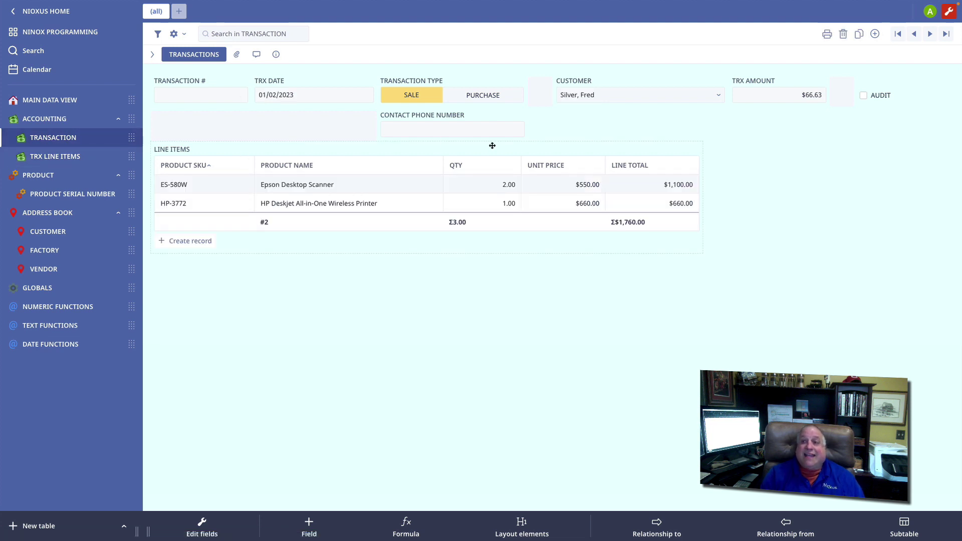
pyautogui.click(843, 34)
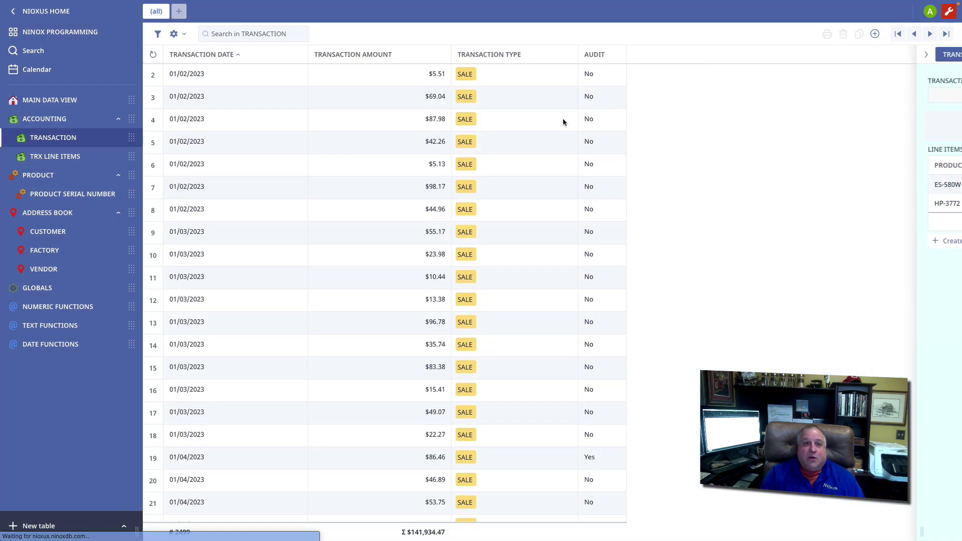
pyautogui.click(57, 158)
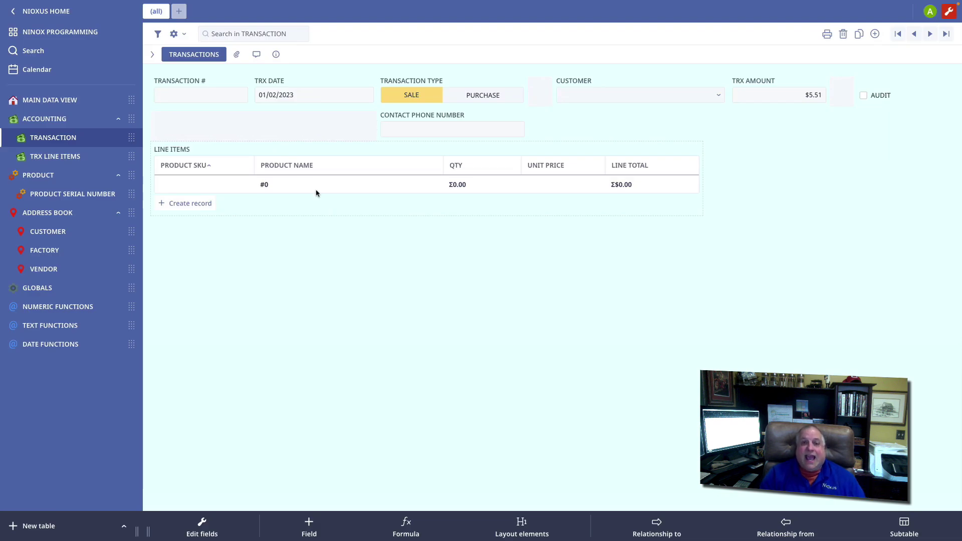
# Delete the LINE ITEMS subtable field from the transaction form.
pyautogui.click(321, 148)
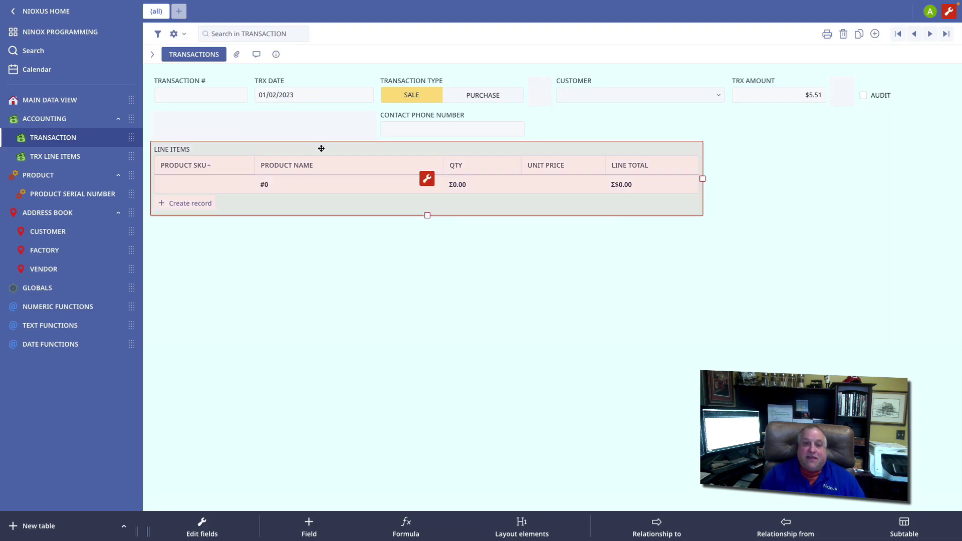
pyautogui.click(428, 179)
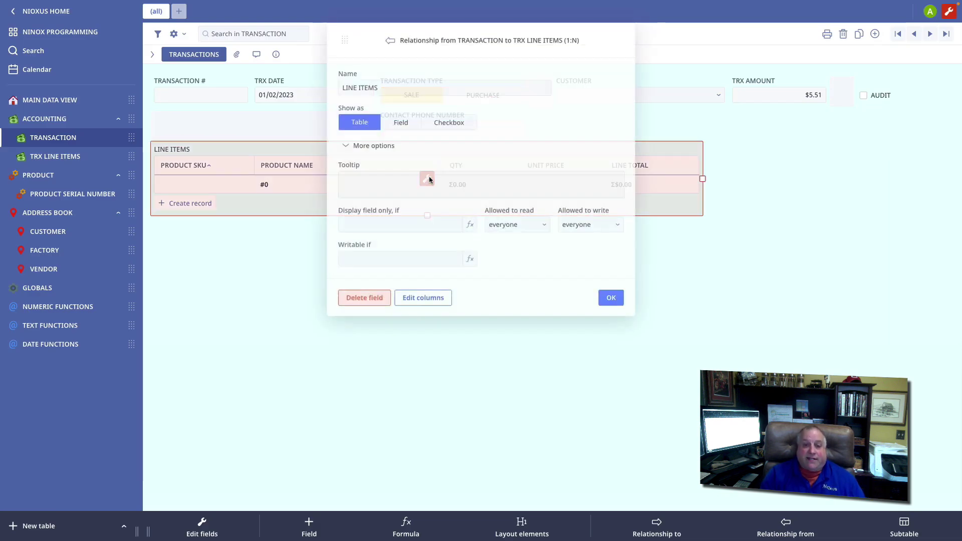
pyautogui.click(374, 299)
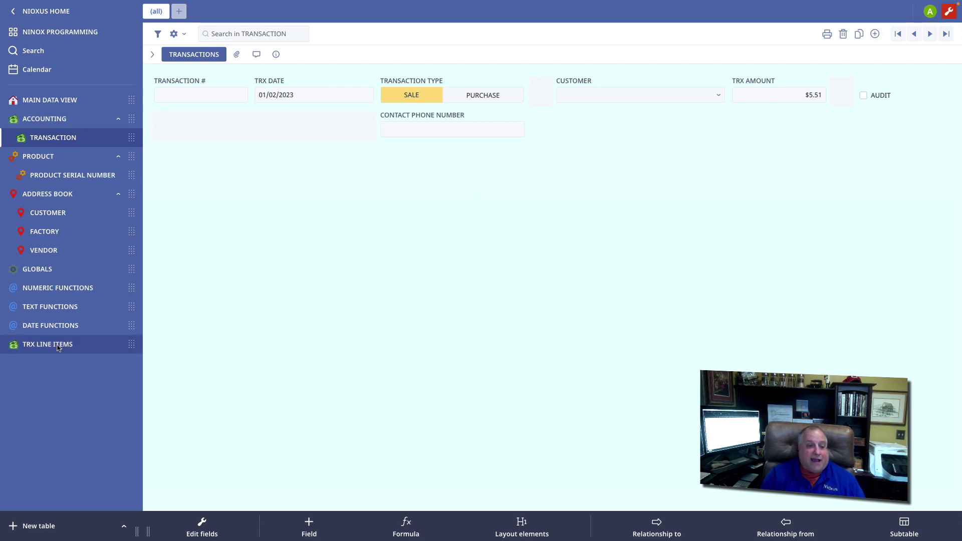
# Delete the PRODUCT relationship field from the TRX LINE ITEMS table.
pyautogui.click(45, 33)
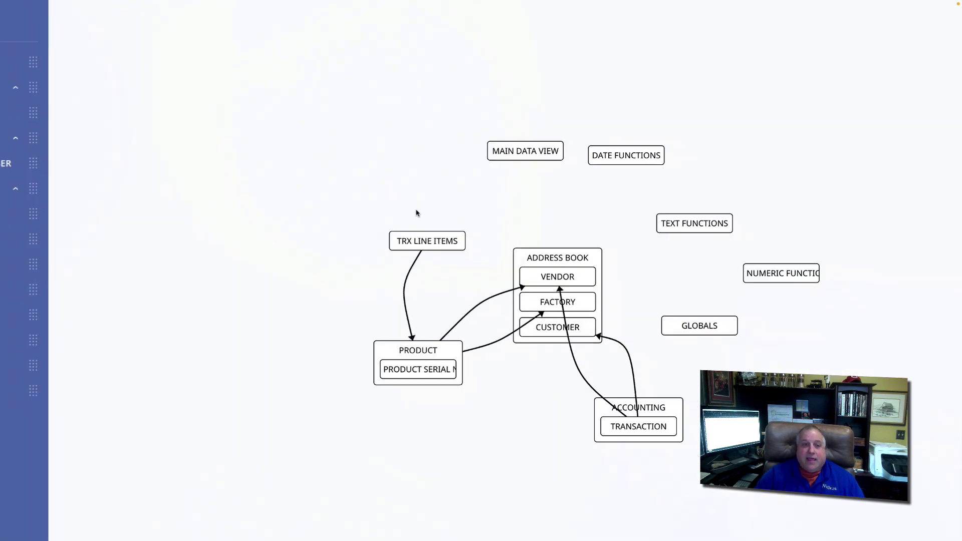
pyautogui.click(57, 346)
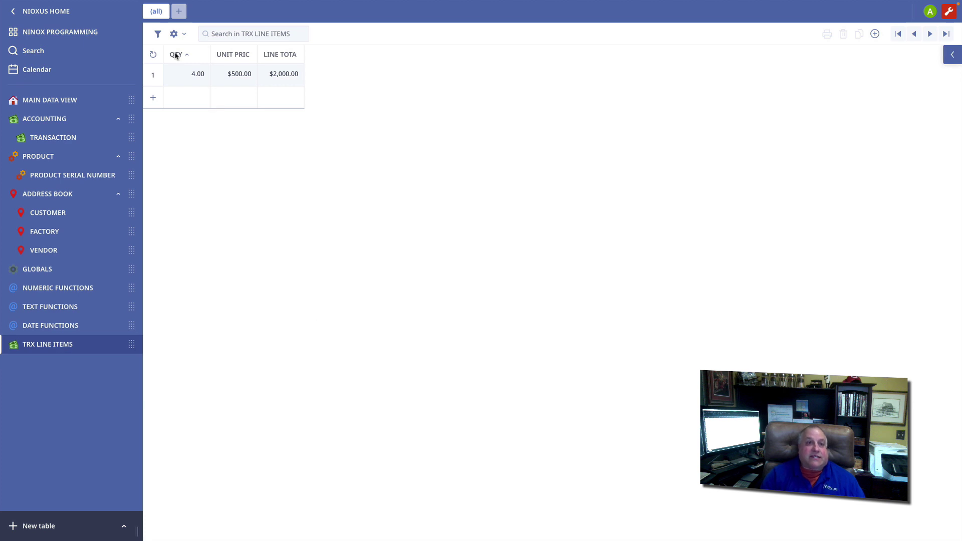
pyautogui.click(174, 35)
pyautogui.click(192, 53)
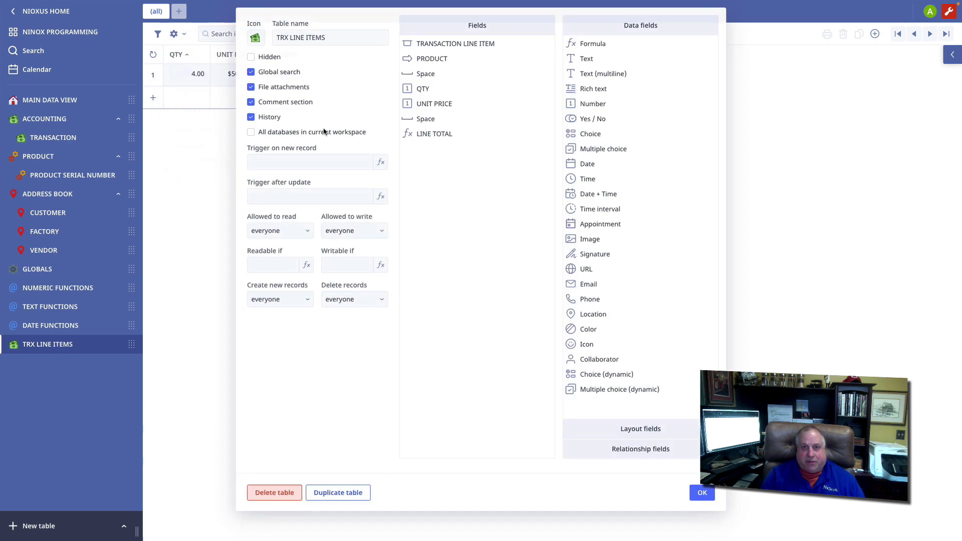
pyautogui.click(442, 59)
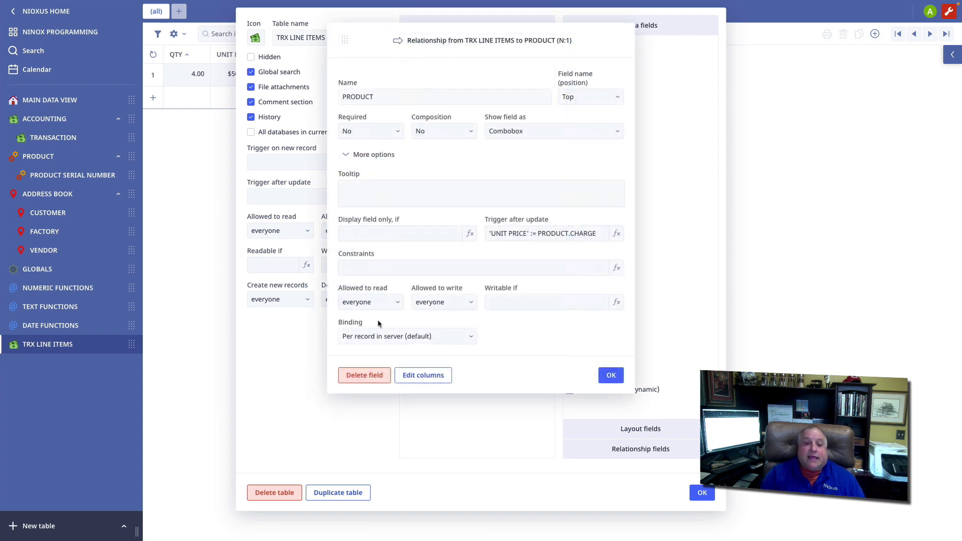
pyautogui.click(362, 376)
pyautogui.click(568, 129)
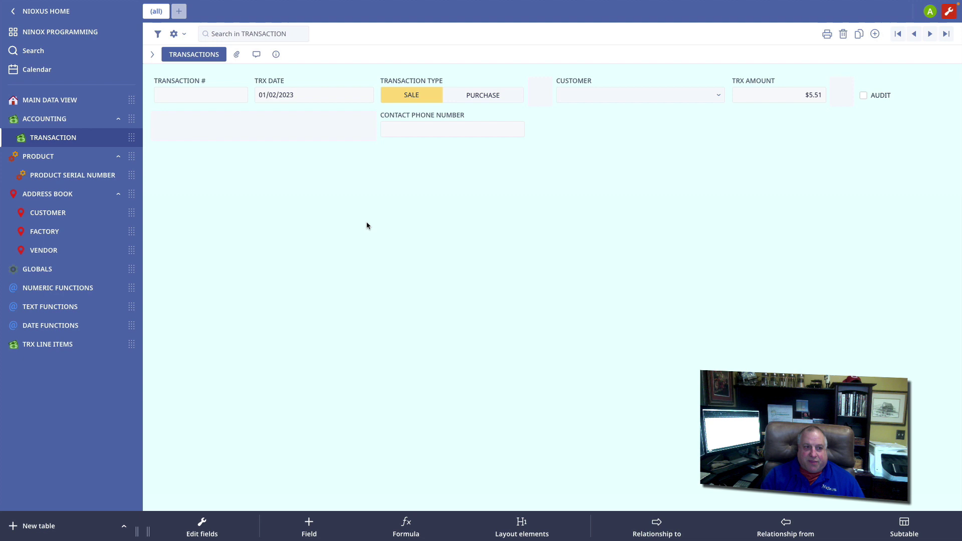
# Add and save a TRANSACTION relationship field in TRX LINE ITEMS, then return to the data model.
pyautogui.click(47, 345)
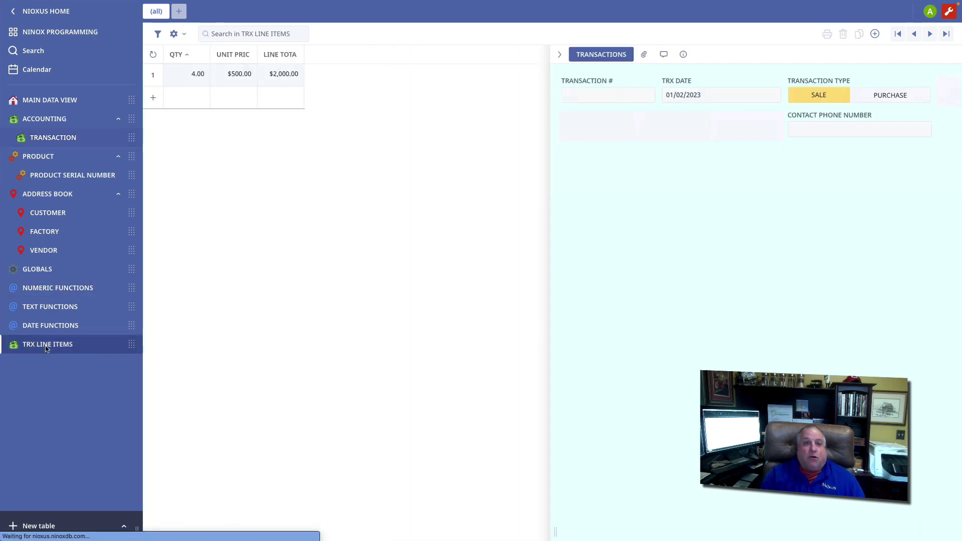
pyautogui.click(175, 33)
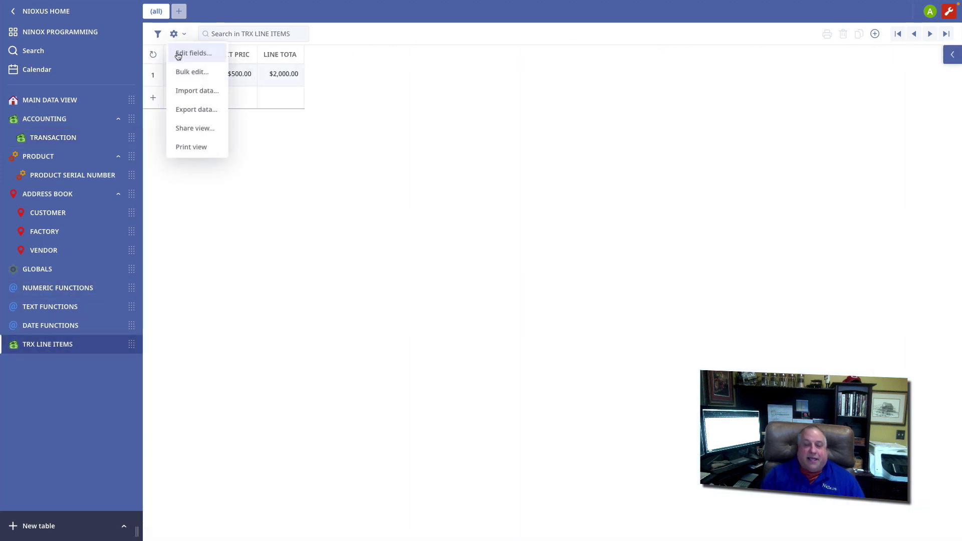
pyautogui.click(194, 53)
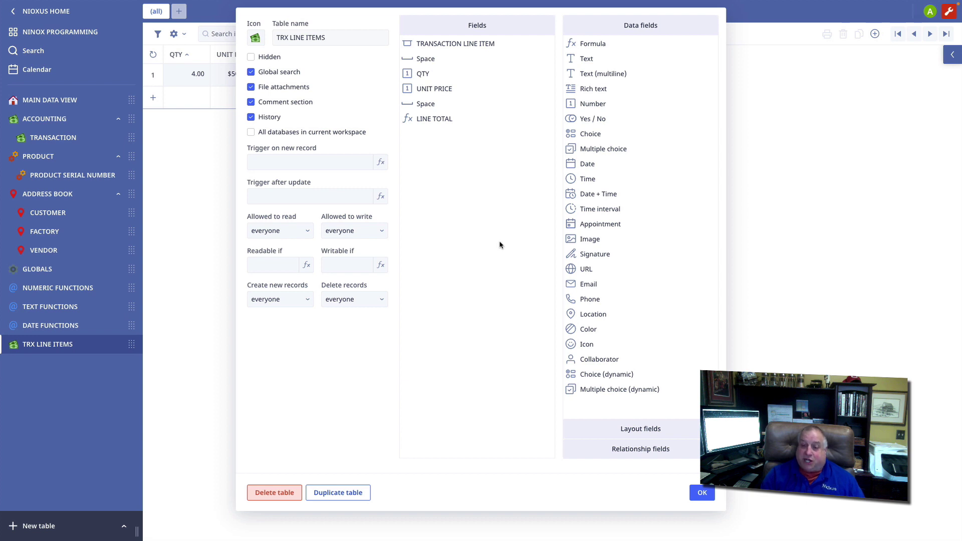
pyautogui.click(596, 453)
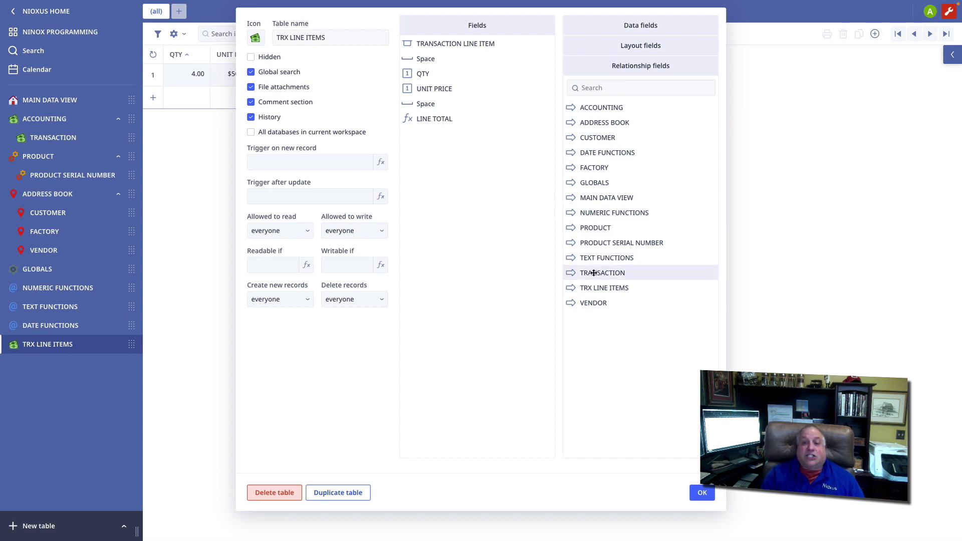
pyautogui.moveTo(593, 273); pyautogui.dragTo(436, 163)
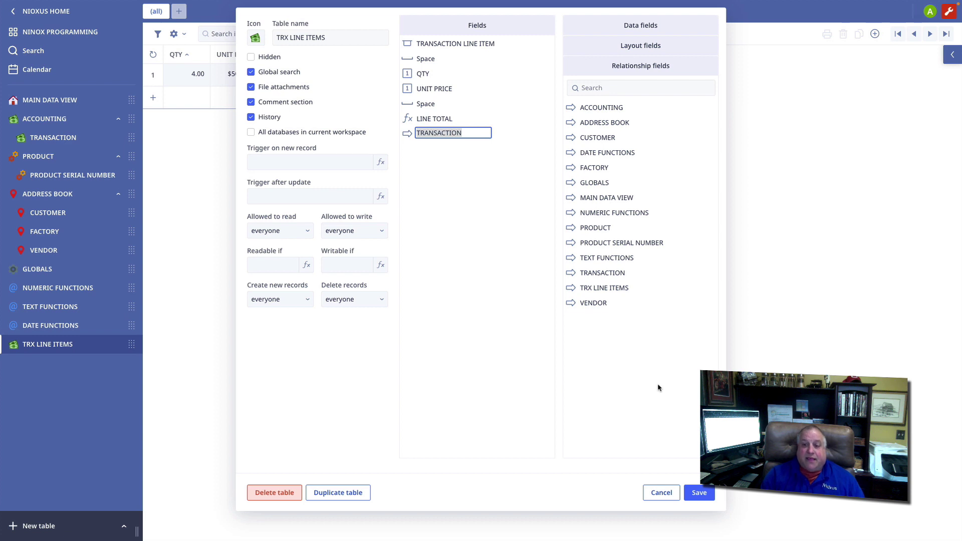
pyautogui.click(699, 492)
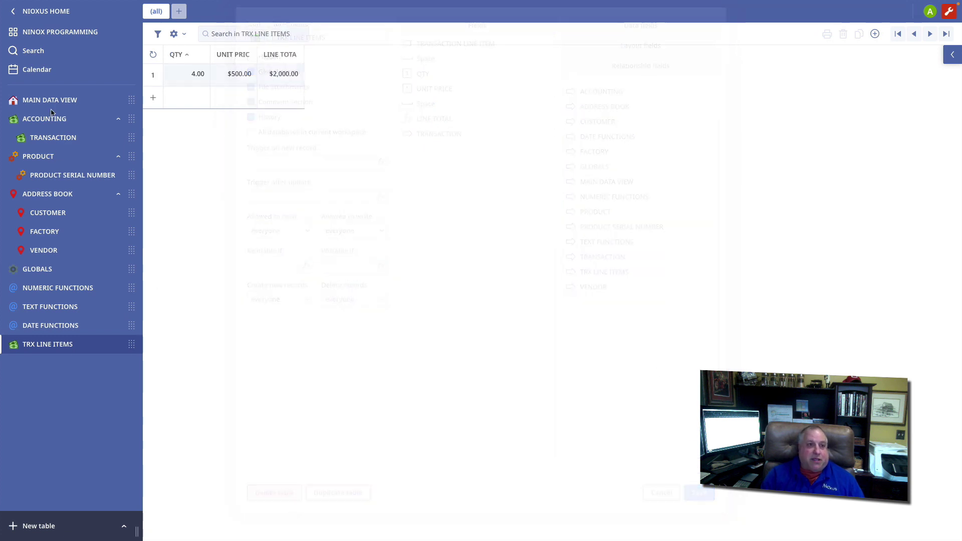
pyautogui.click(59, 32)
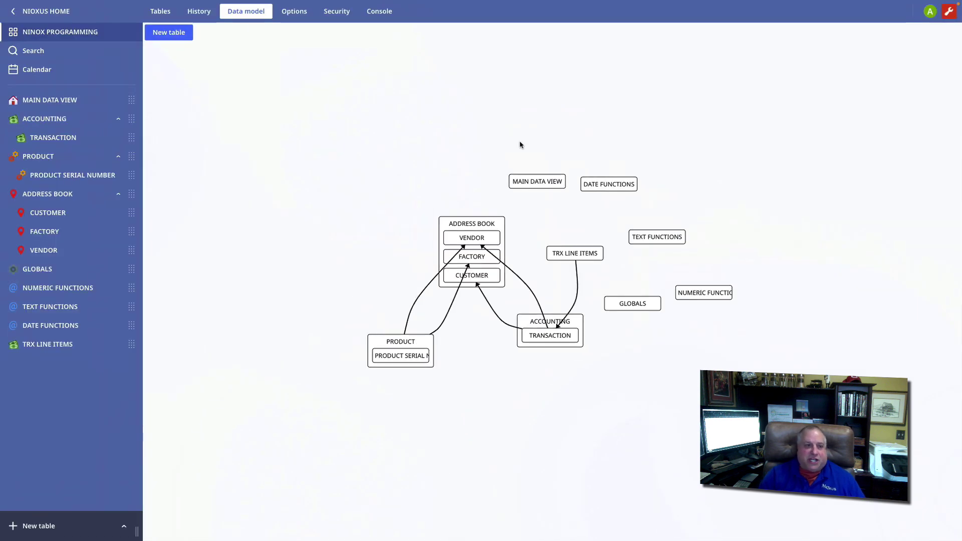
# Set the TRX LINE ITEMS' TRANSACTION relationship to Composition: Yes and save the table.
pyautogui.click(44, 344)
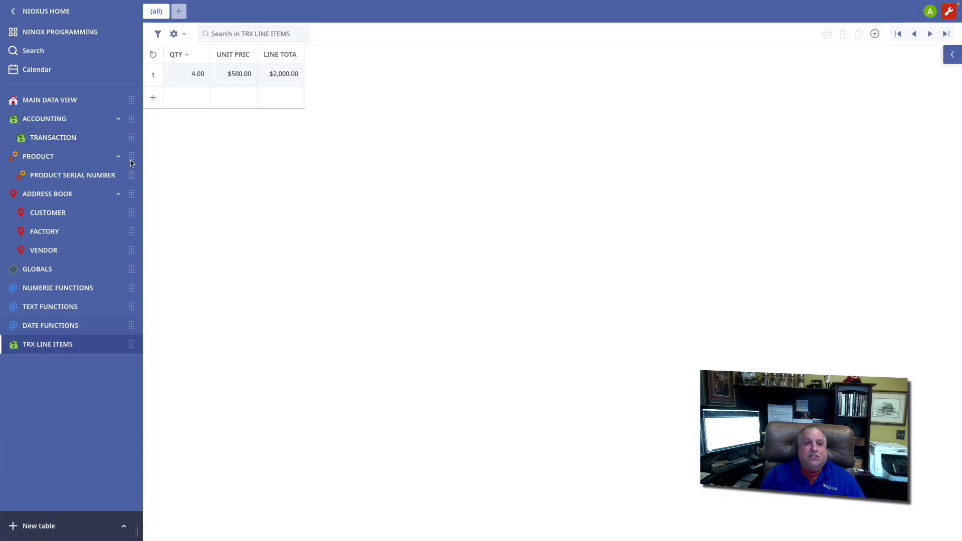
pyautogui.click(174, 34)
pyautogui.click(179, 55)
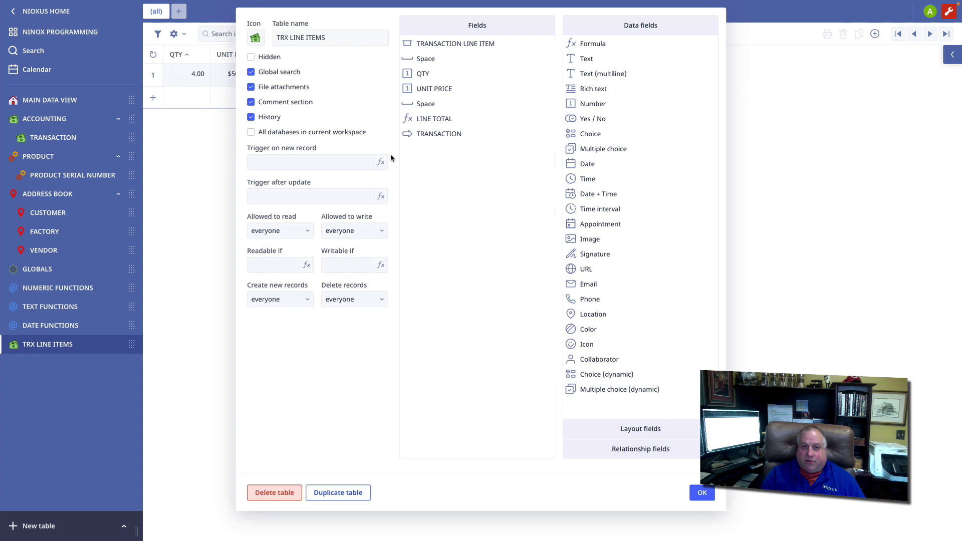
pyautogui.click(432, 135)
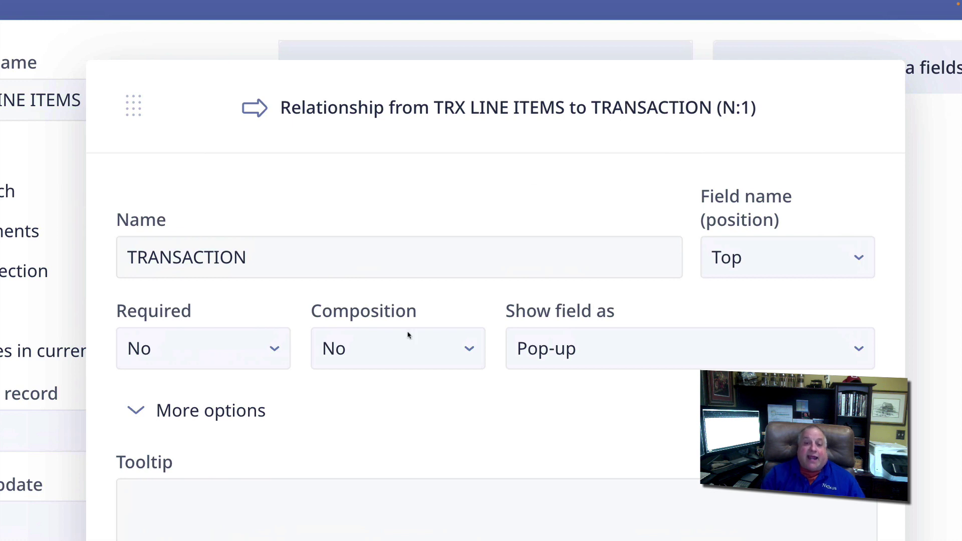
pyautogui.click(470, 349)
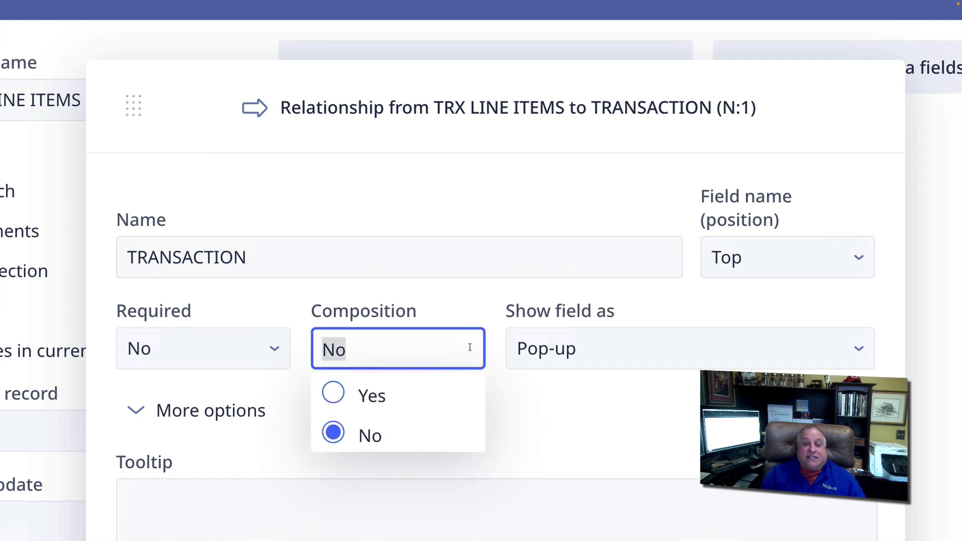
pyautogui.click(331, 393)
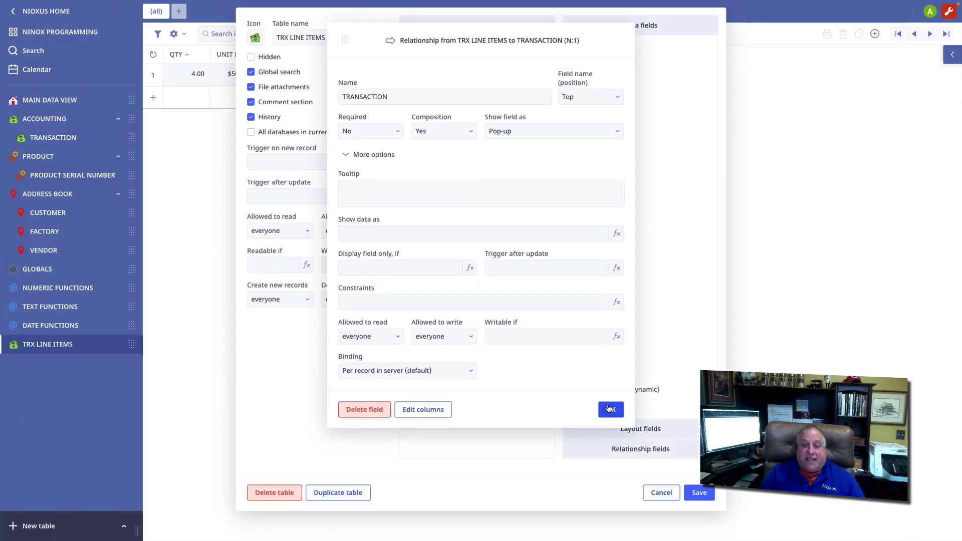
pyautogui.click(609, 409)
pyautogui.click(698, 492)
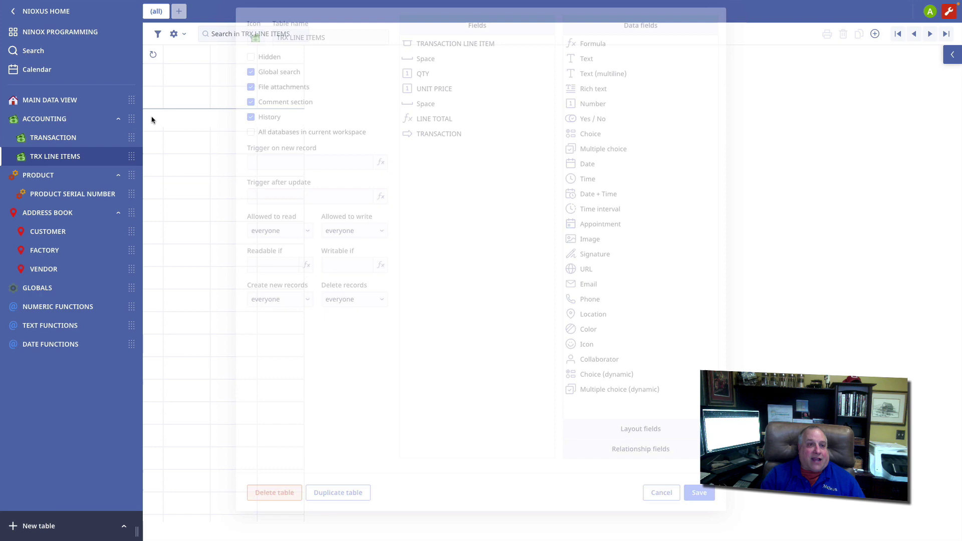
# Open the data model diagram and scroll to see TRX LINE ITEMS nested under TRANSACTION.
pyautogui.click(70, 32)
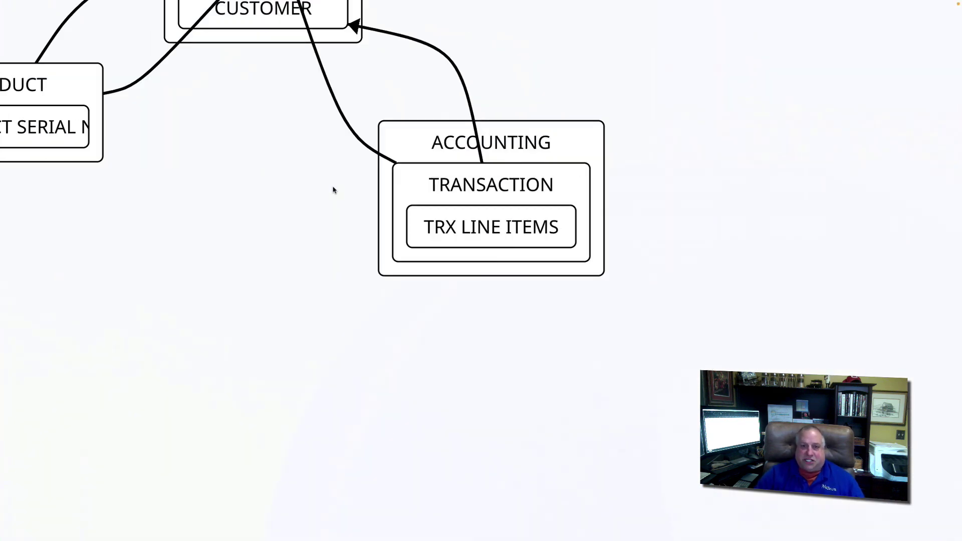
pyautogui.scroll(3, 334, 189)
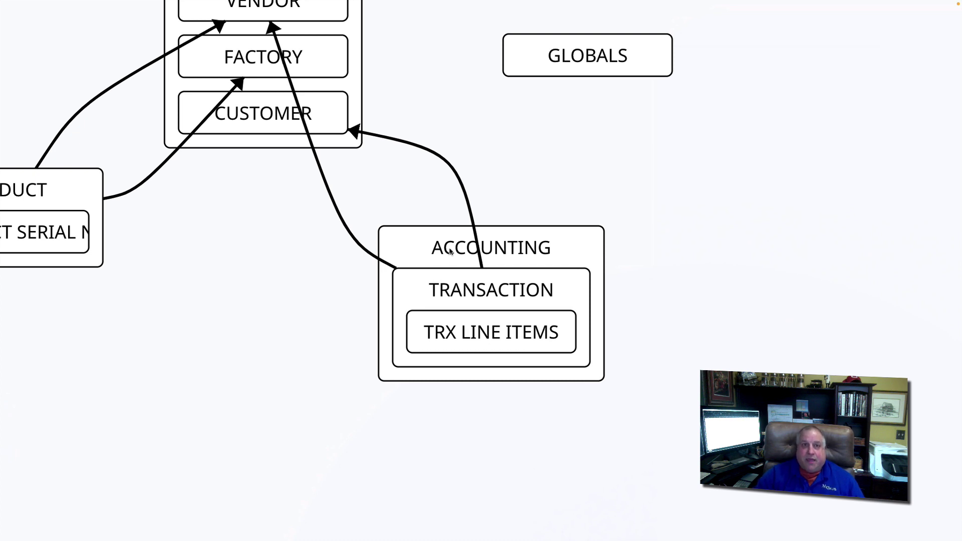
pyautogui.scroll(3, 449, 251)
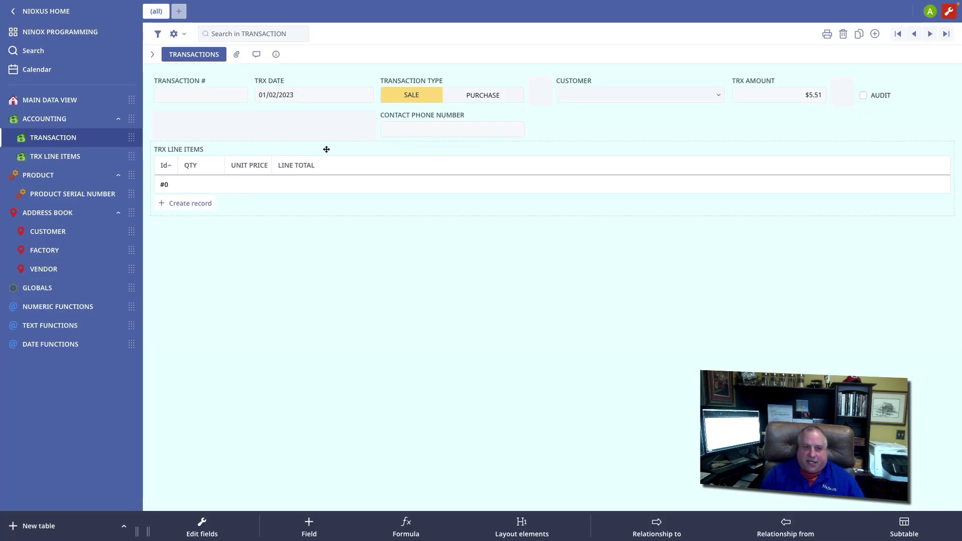
# Create a new record in the transaction's TRX LINE ITEMS subtable.
pyautogui.click(190, 203)
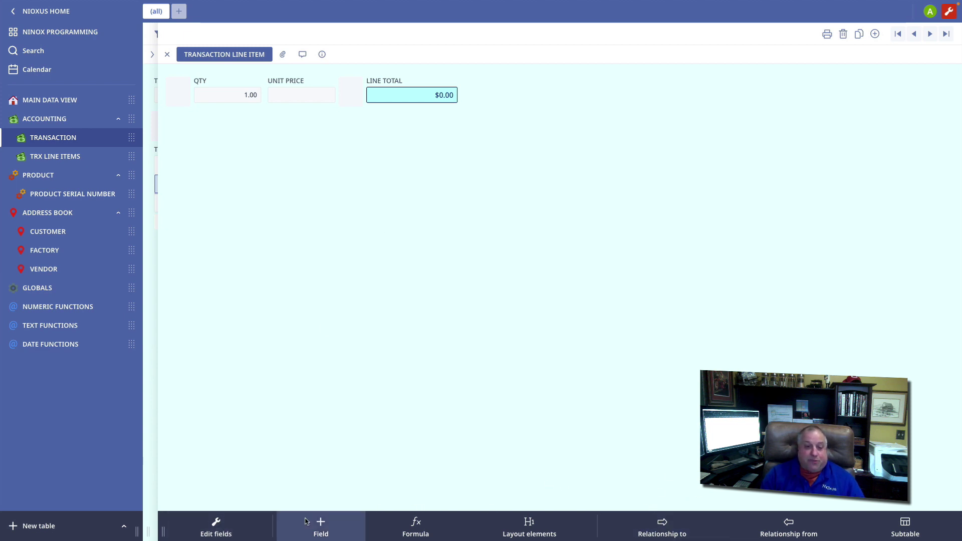
# Add a PRODUCT relationship field to TRX LINE ITEMS, place it above QTY, and save.
pyautogui.click(216, 529)
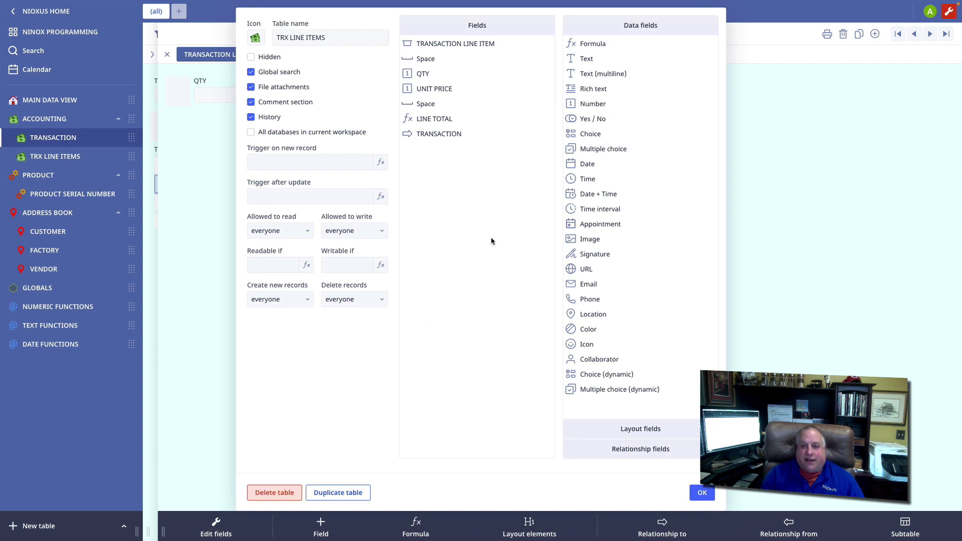
pyautogui.click(596, 454)
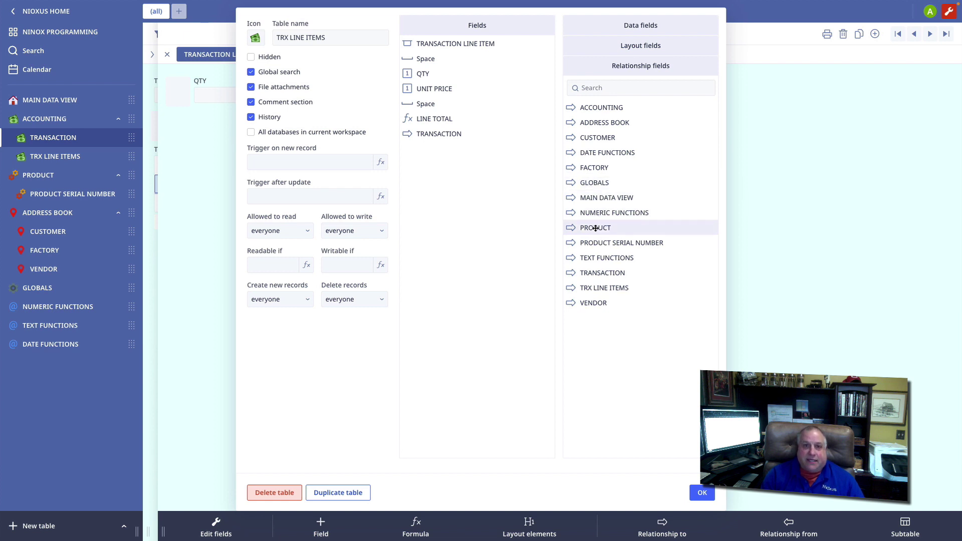
pyautogui.moveTo(595, 228); pyautogui.dragTo(475, 70)
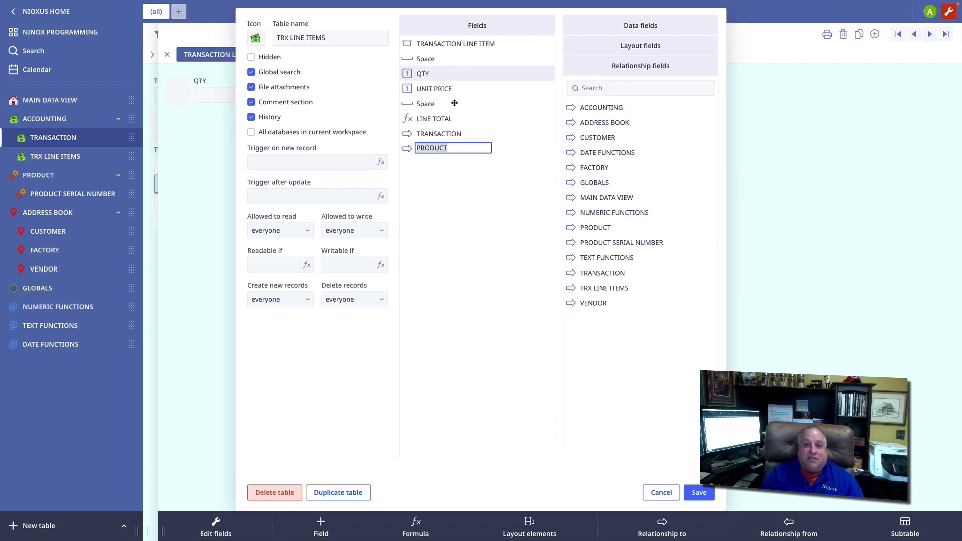
pyautogui.moveTo(408, 148); pyautogui.dragTo(410, 70)
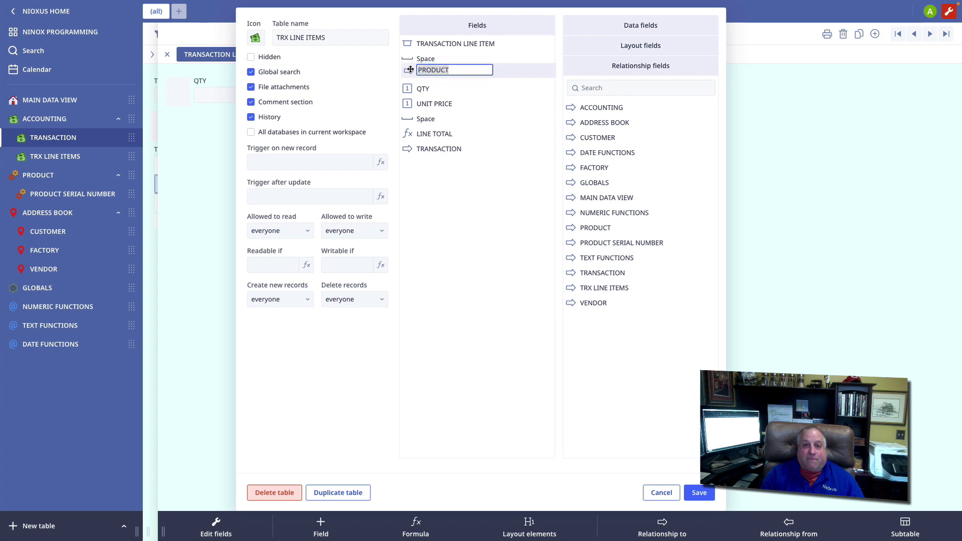
pyautogui.click(694, 492)
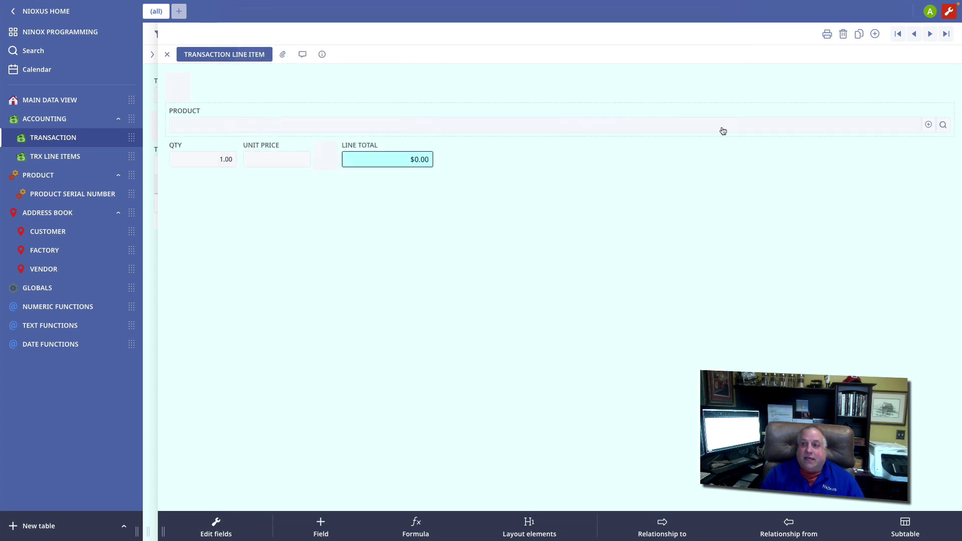
# Resize PRODUCT to share one row with QTY, UNIT PRICE and LINE TOTAL, and save the layout.
pyautogui.moveTo(951, 121); pyautogui.dragTo(283, 98)
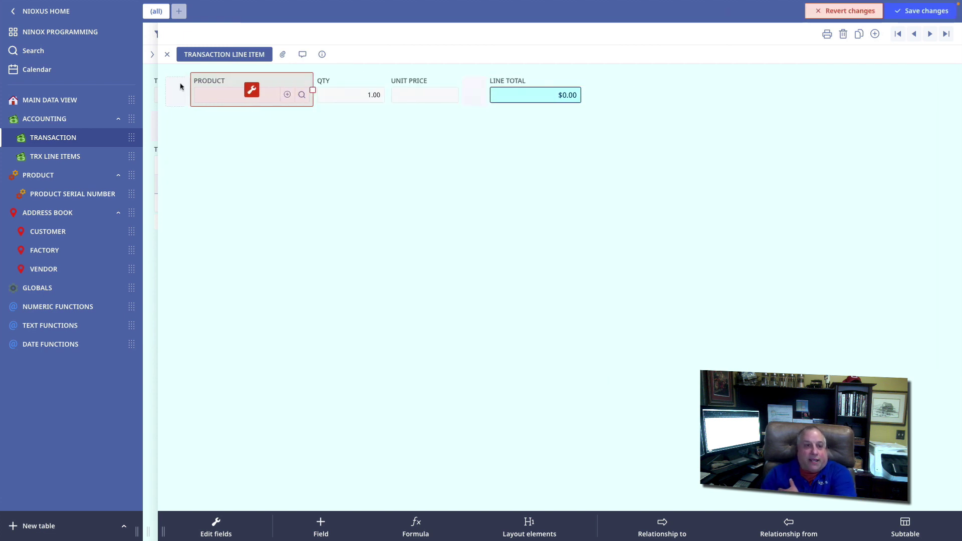
pyautogui.moveTo(172, 79); pyautogui.dragTo(299, 80)
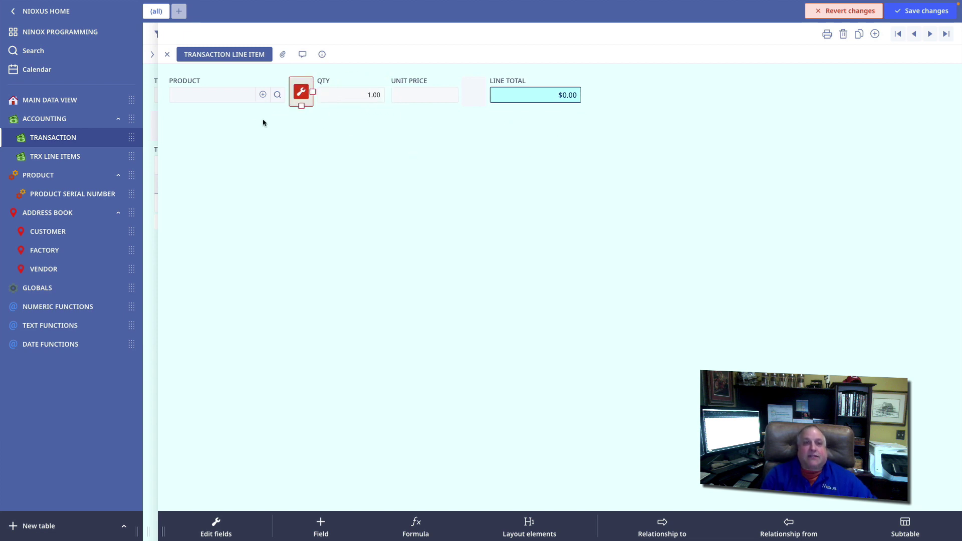
pyautogui.moveTo(262, 80); pyautogui.dragTo(329, 87)
pyautogui.hotkey('ctrl', 's')
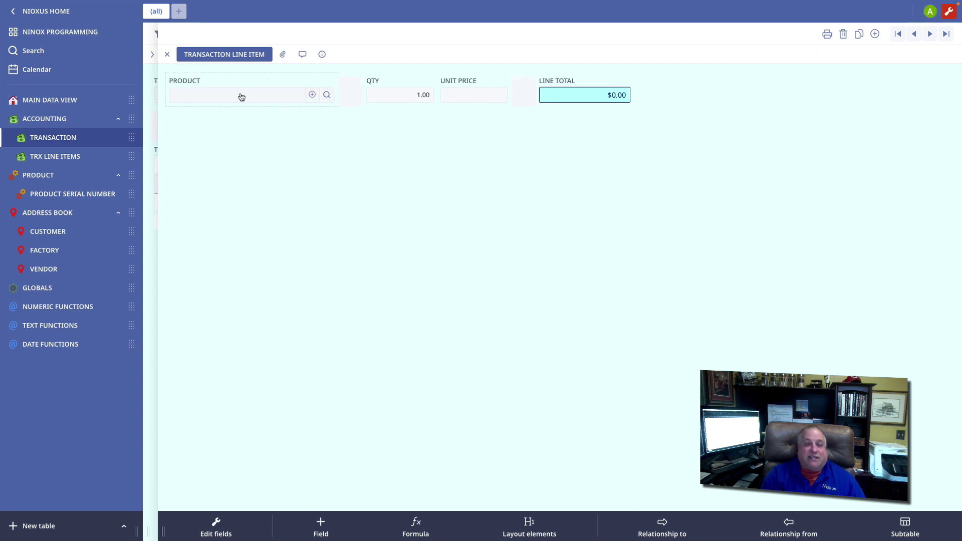
# Open the product picker and hide its Id column and another unneeded column.
pyautogui.click(240, 97)
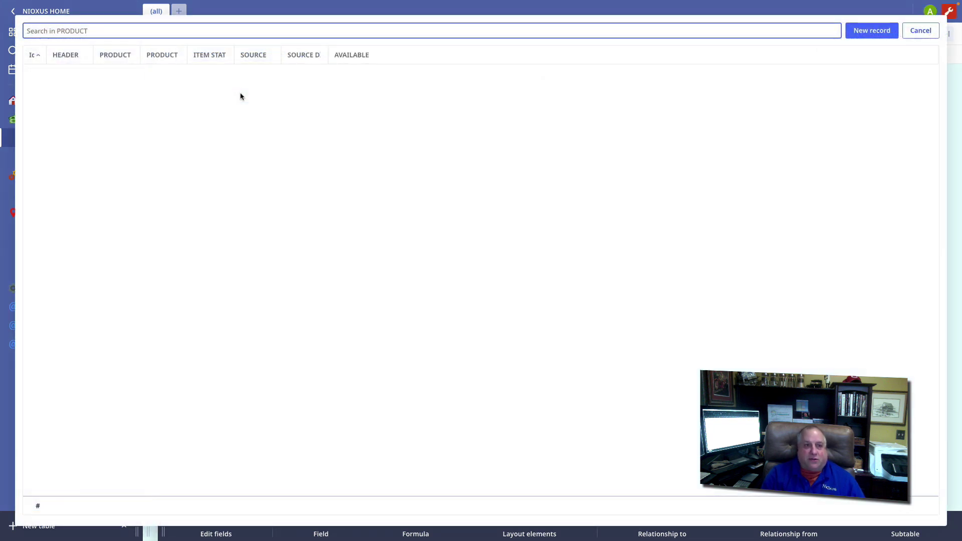
pyautogui.click(31, 56)
pyautogui.click(45, 196)
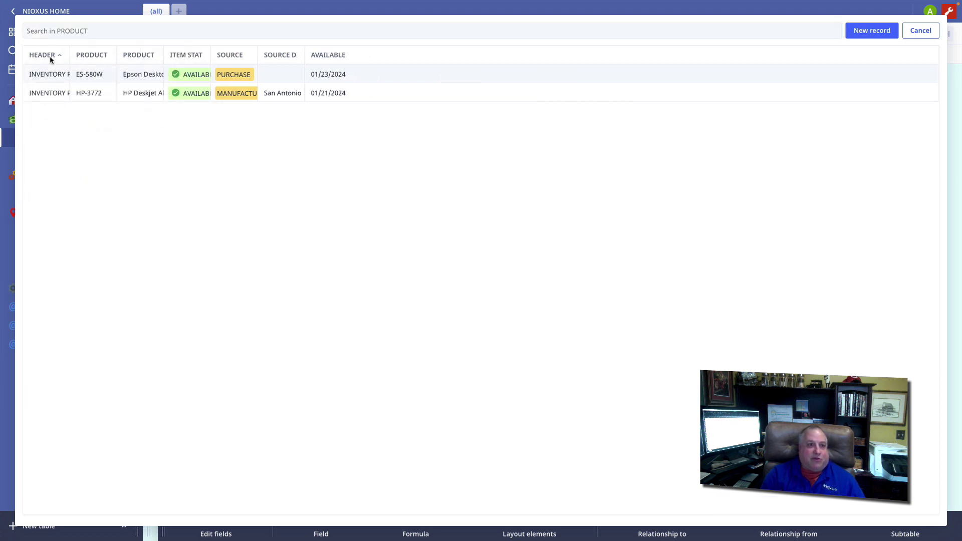
pyautogui.click(49, 221)
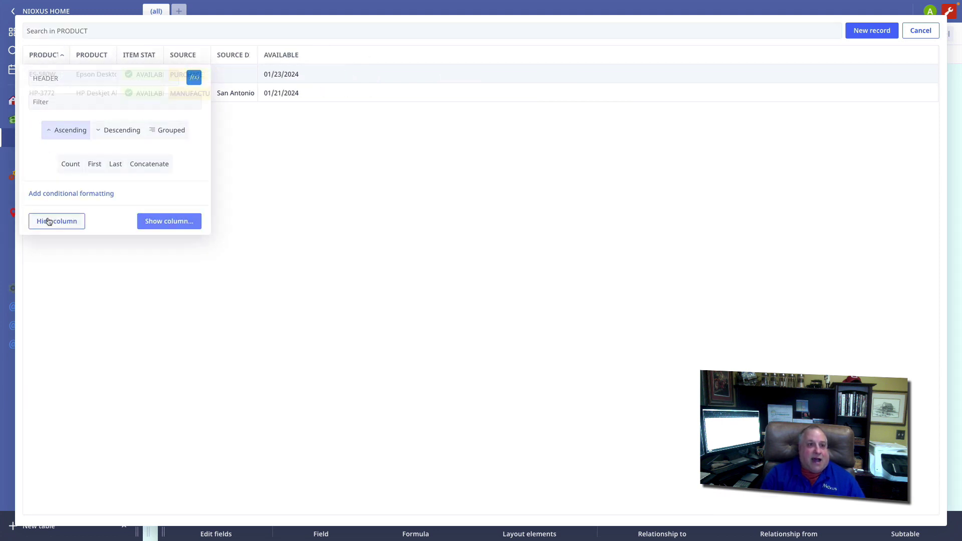
# Hide the ITEM STATUS and SOURCE columns, then close the picker and save the form changes.
pyautogui.click(132, 56)
pyautogui.click(144, 196)
pyautogui.click(142, 54)
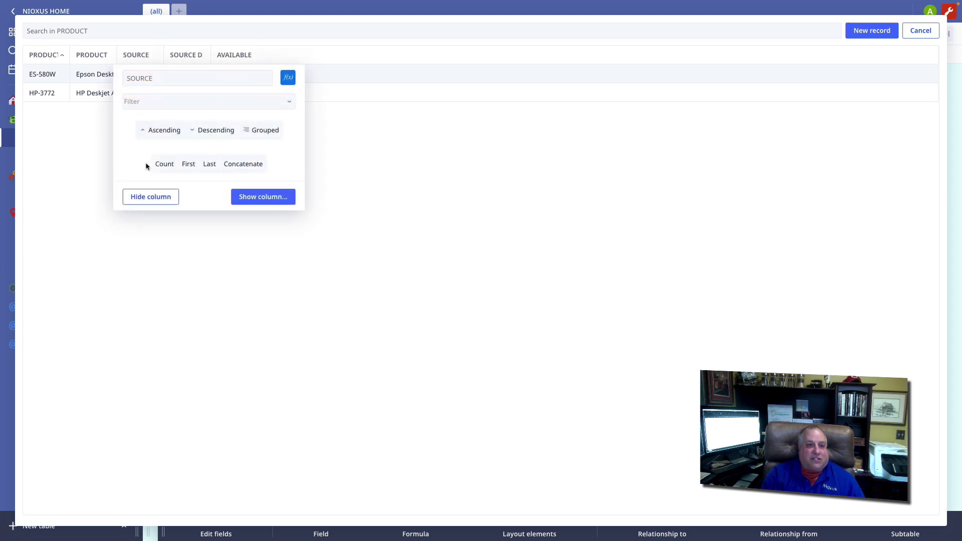
pyautogui.click(144, 196)
pyautogui.click(141, 56)
pyautogui.click(920, 31)
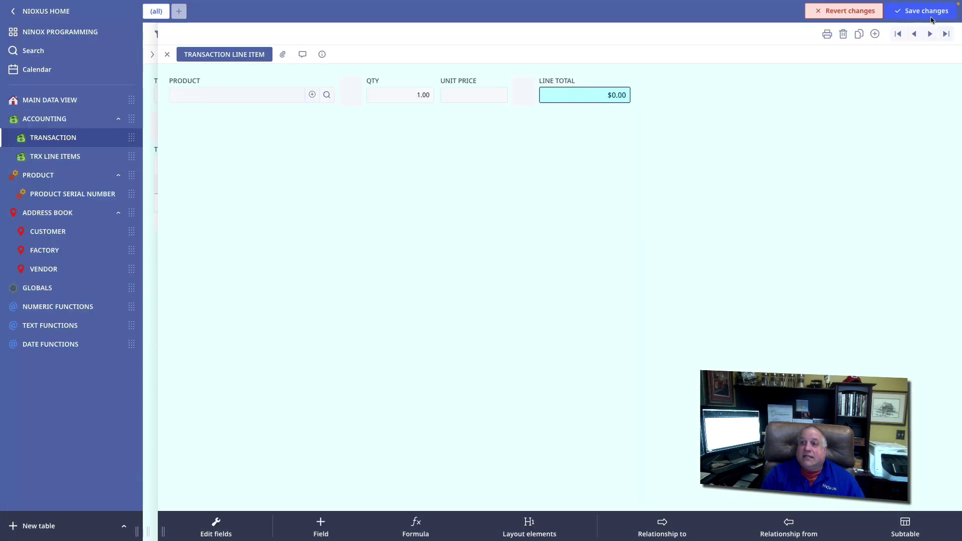
pyautogui.click(927, 14)
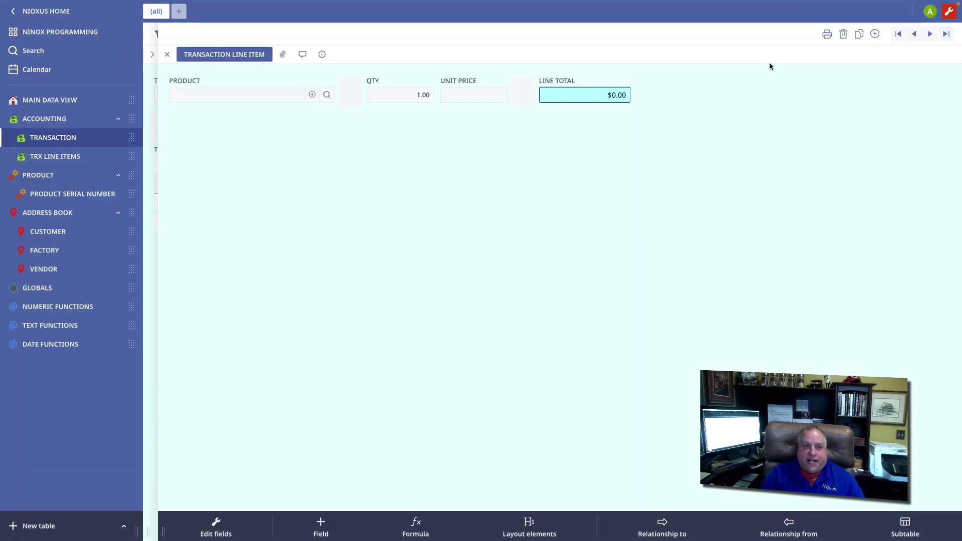
# Change the PRODUCT field's display setting to Combobox.
pyautogui.click(252, 89)
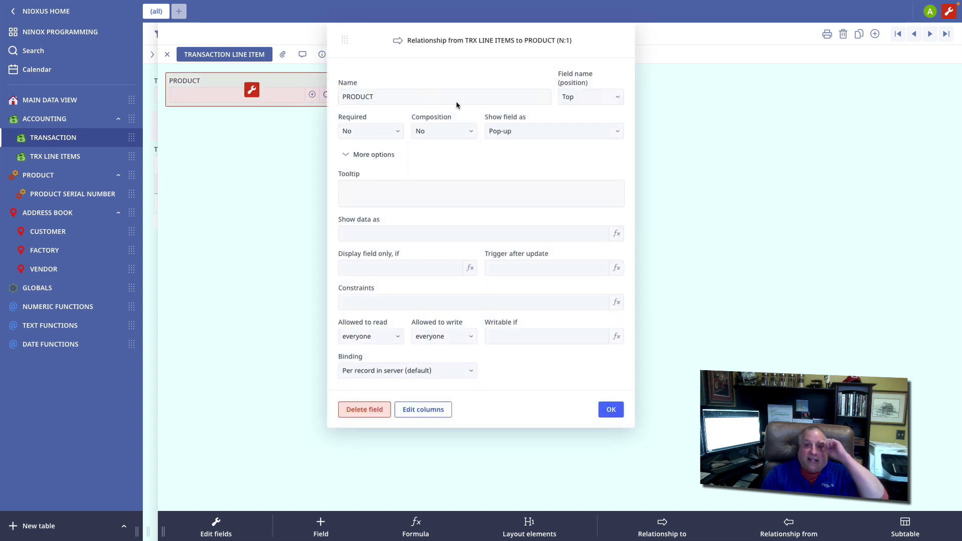
pyautogui.click(527, 130)
pyautogui.click(523, 165)
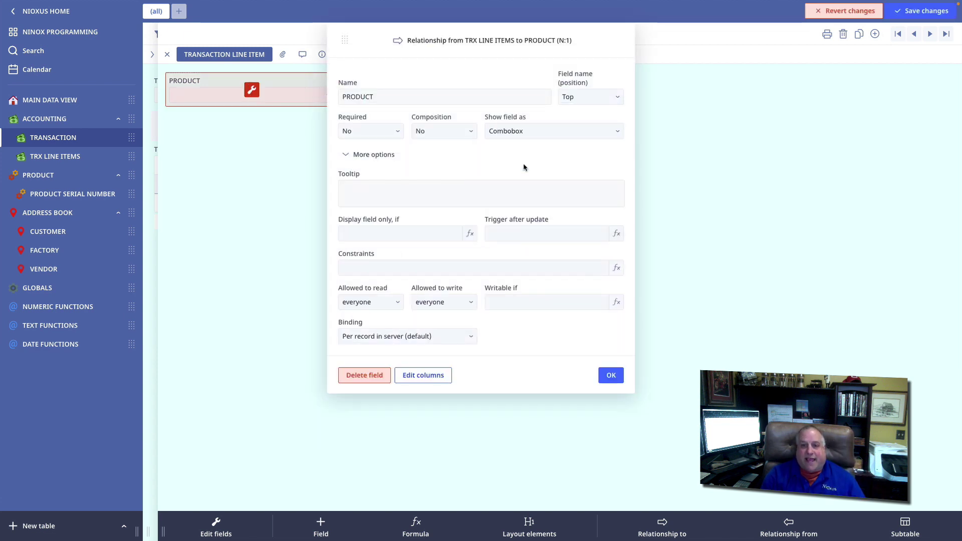
pyautogui.click(610, 375)
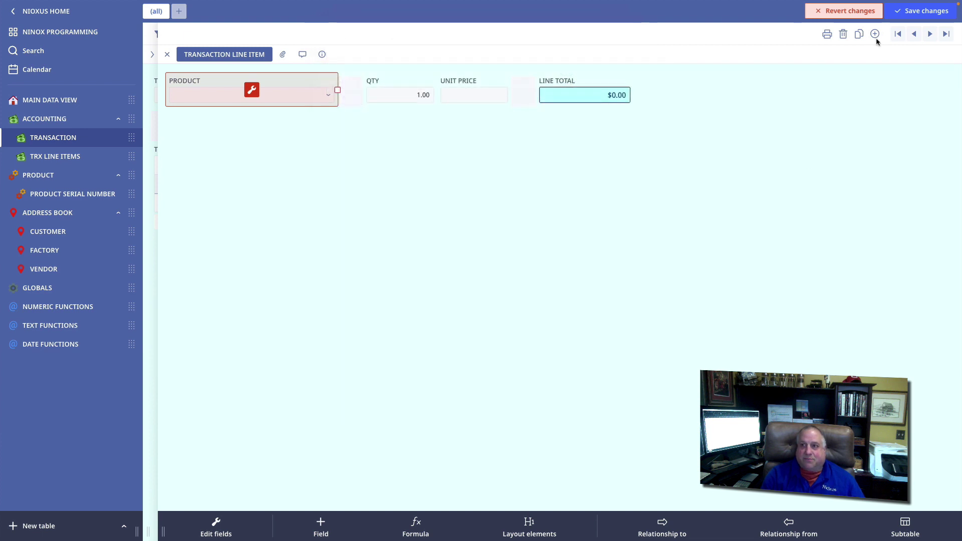
# Save the form and choose HP-3772 HP Deskjet All-in-One Wireless Printer as the line's product.
pyautogui.click(901, 11)
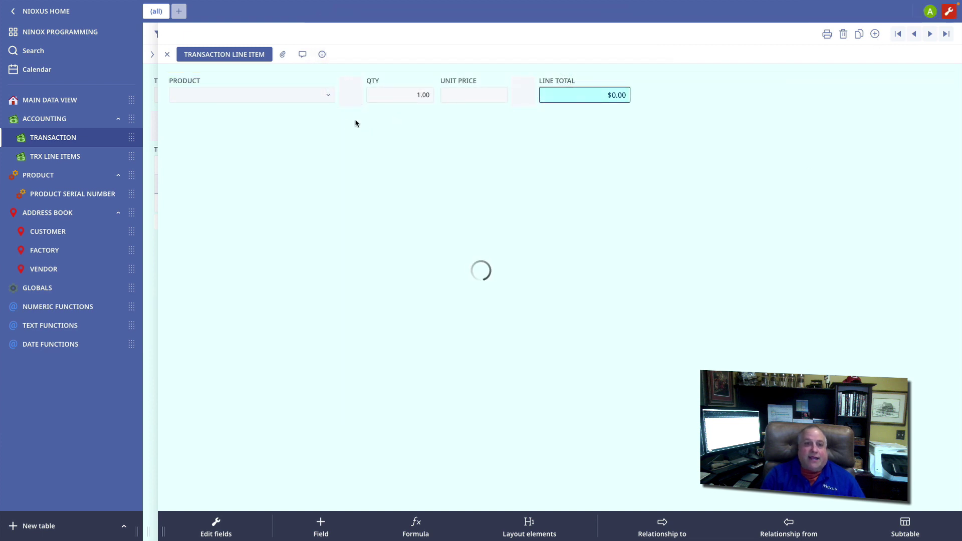
pyautogui.click(329, 97)
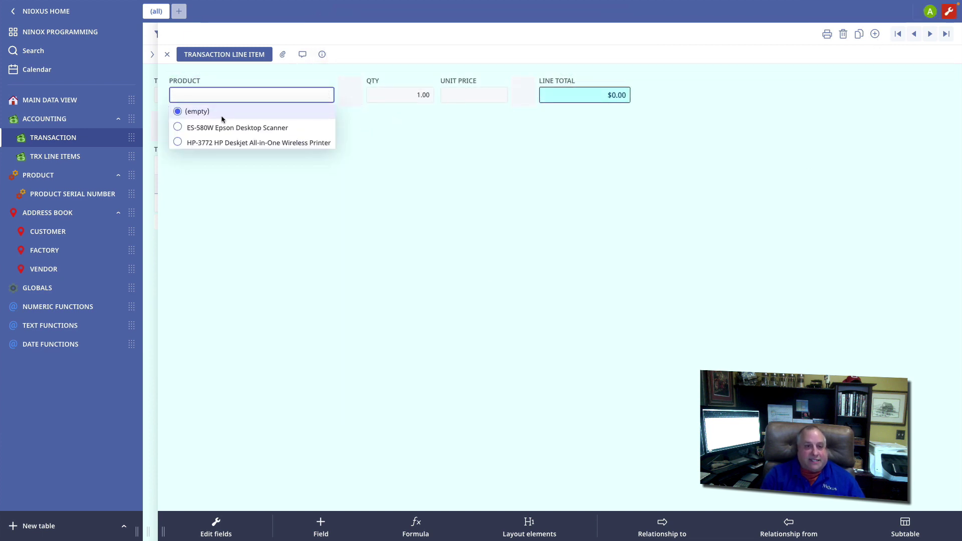
pyautogui.click(213, 144)
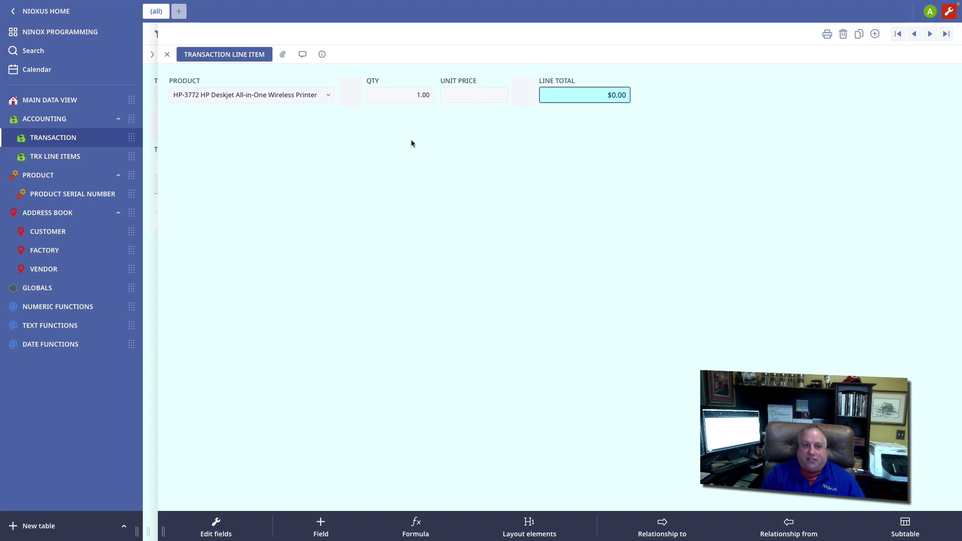
# Write the PRODUCT after-update trigger 'UNIT PRICE' := PRODUCT.PRICE and confirm it.
pyautogui.click(251, 89)
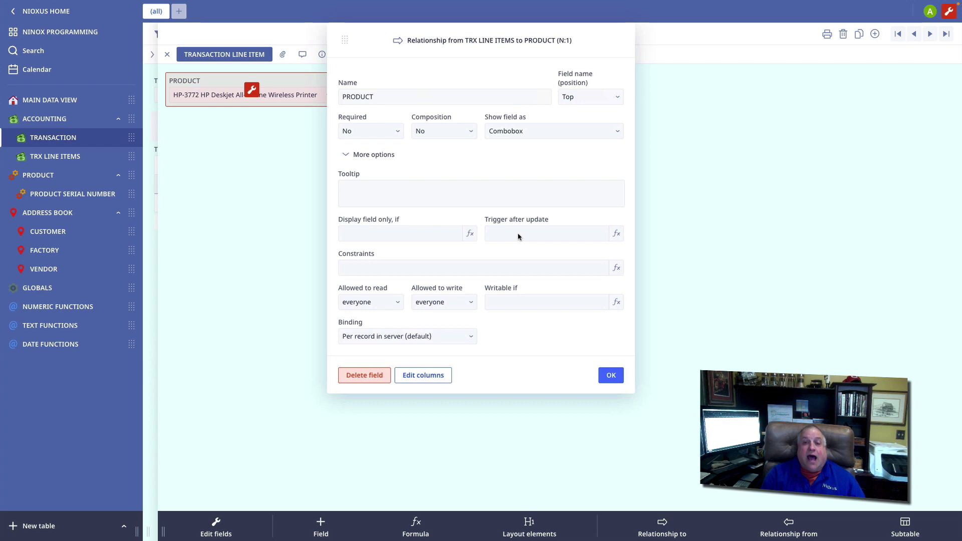
pyautogui.click(518, 237)
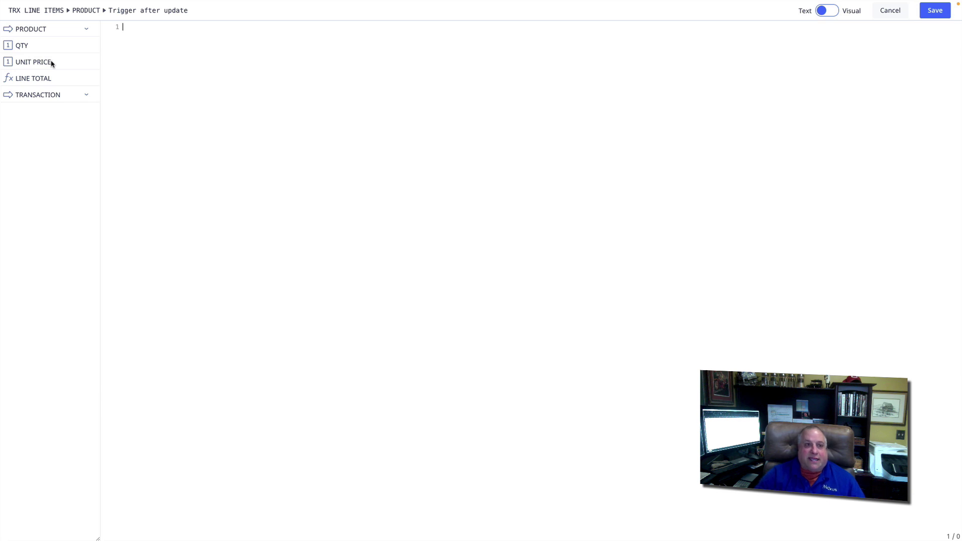
pyautogui.click(25, 62)
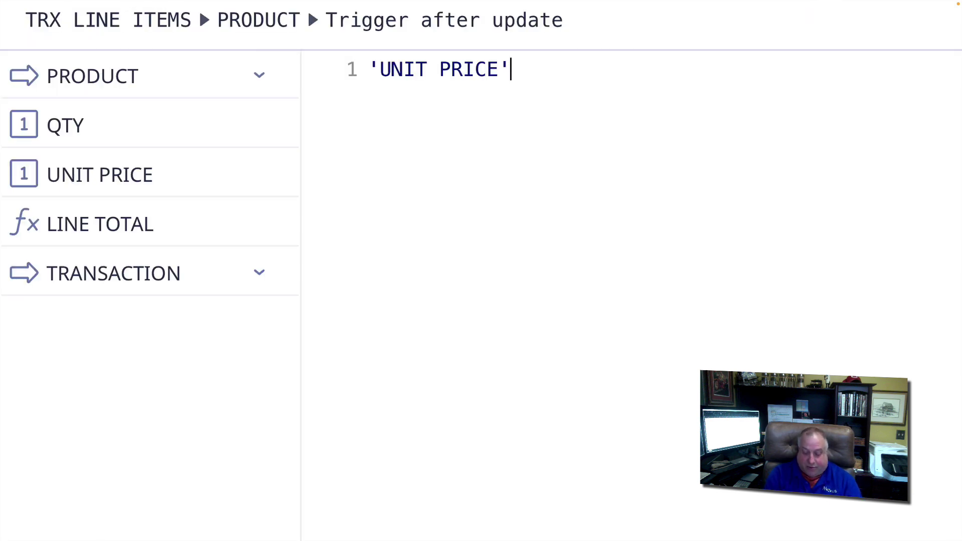
pyautogui.write(':=')
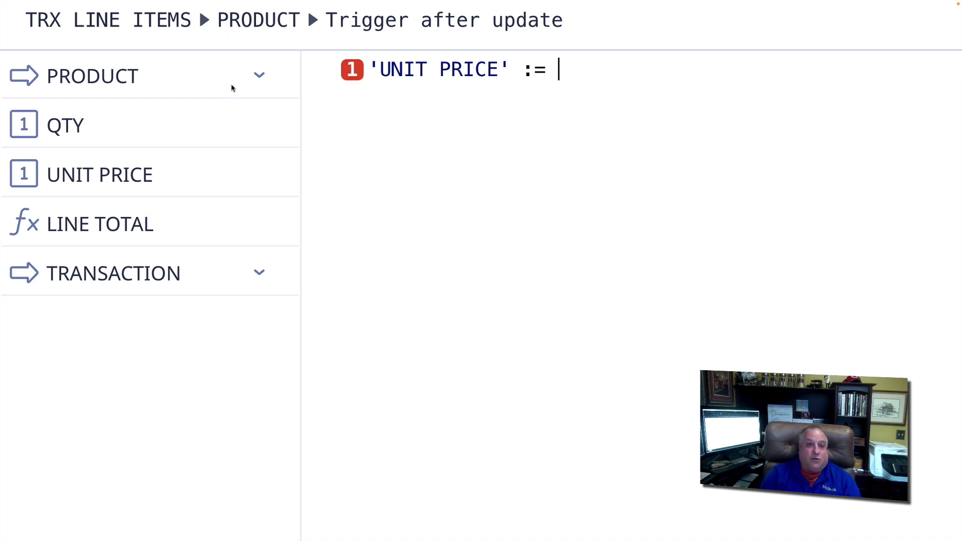
pyautogui.click(256, 76)
pyautogui.click(123, 171)
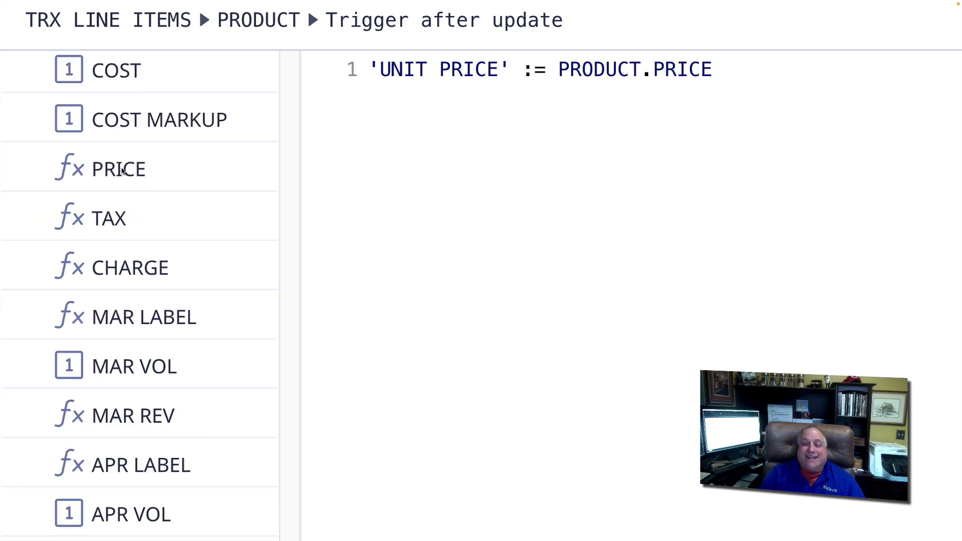
pyautogui.click(427, 201)
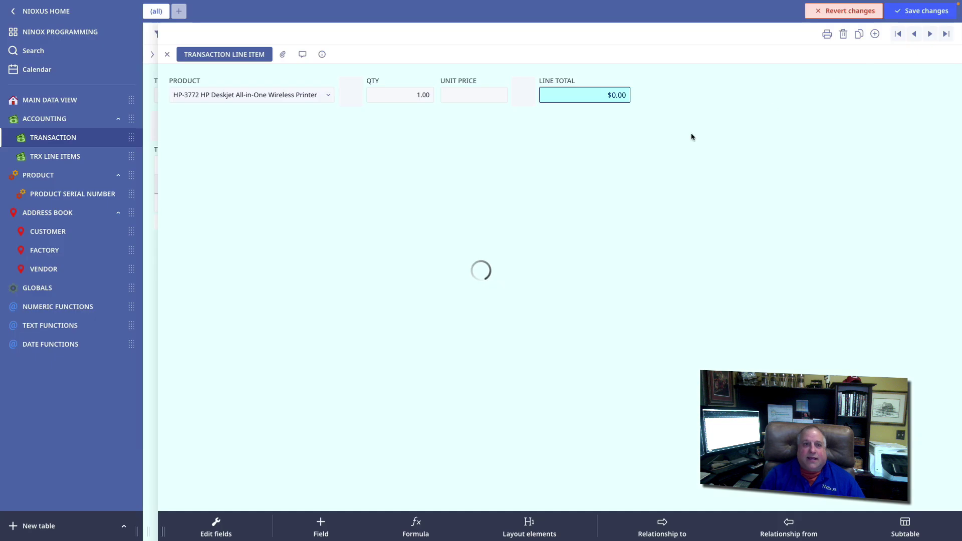
# Test the trigger by choosing ES-580W, then switching the product back to HP-3772.
pyautogui.click(329, 97)
pyautogui.click(237, 128)
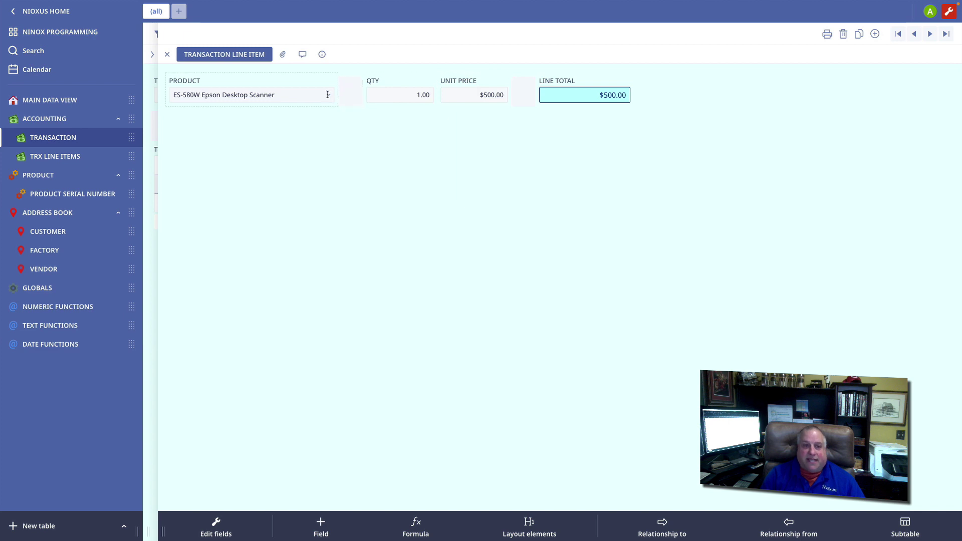
pyautogui.click(327, 95)
pyautogui.click(238, 147)
# Check the UNIT PRICE settings, set the price to 500, and close the line item.
pyautogui.click(472, 92)
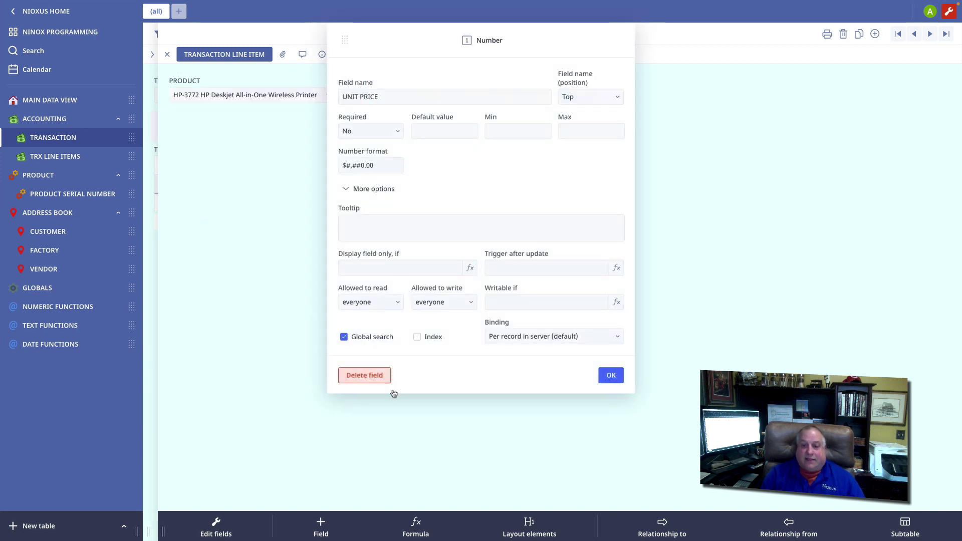
pyautogui.click(611, 375)
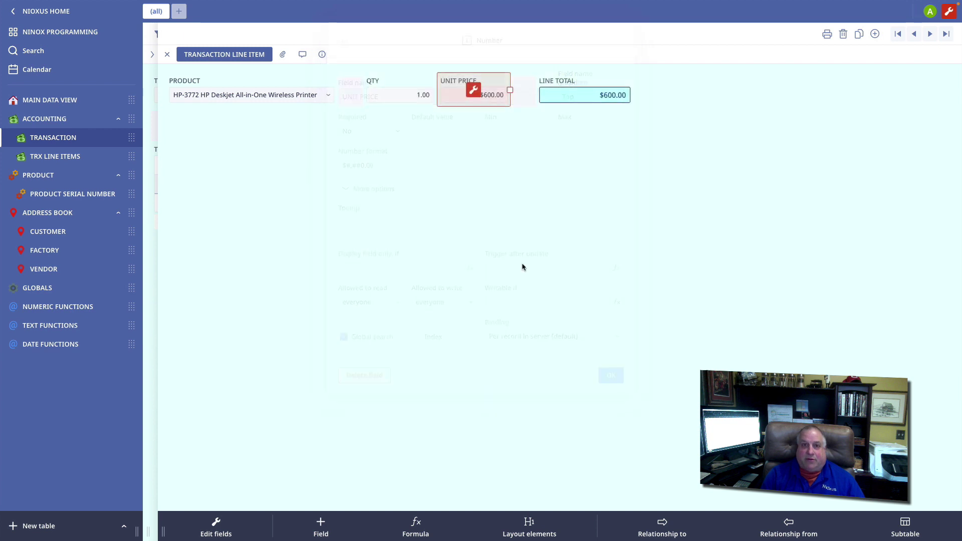
pyautogui.click(469, 91)
pyautogui.write('500')
pyautogui.press('Return')
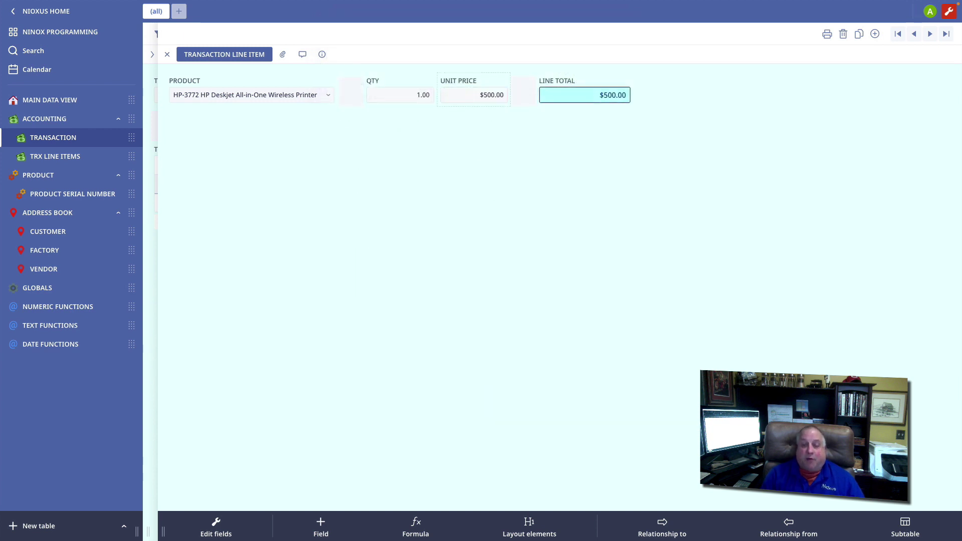
pyautogui.click(167, 54)
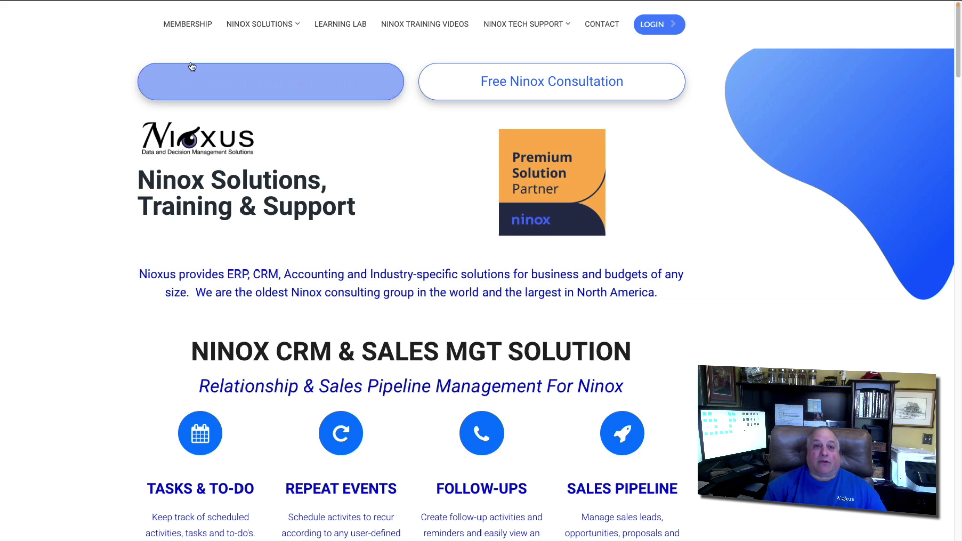
# Go to the Free Learning Lab Registration page from the Nioxus site menus.
pyautogui.moveTo(237, 26)
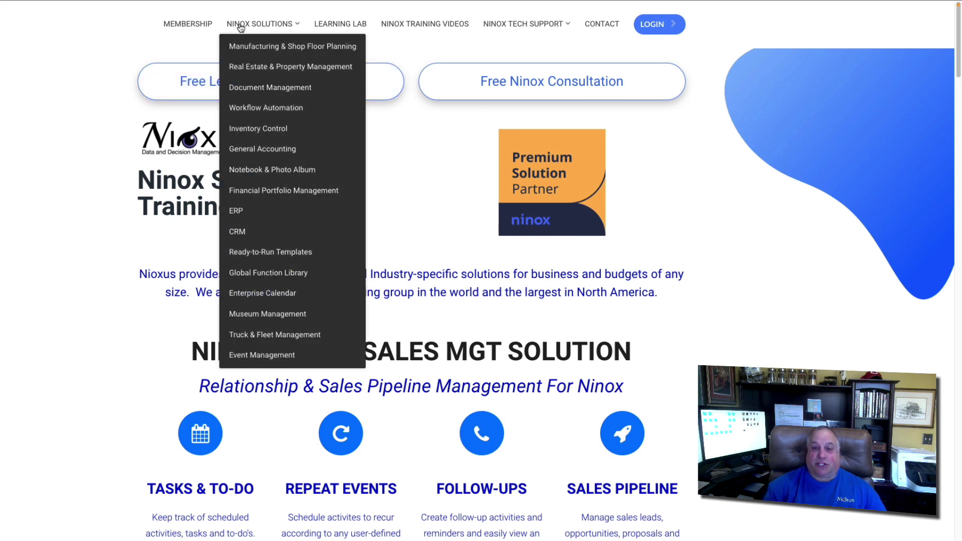
pyautogui.moveTo(516, 26)
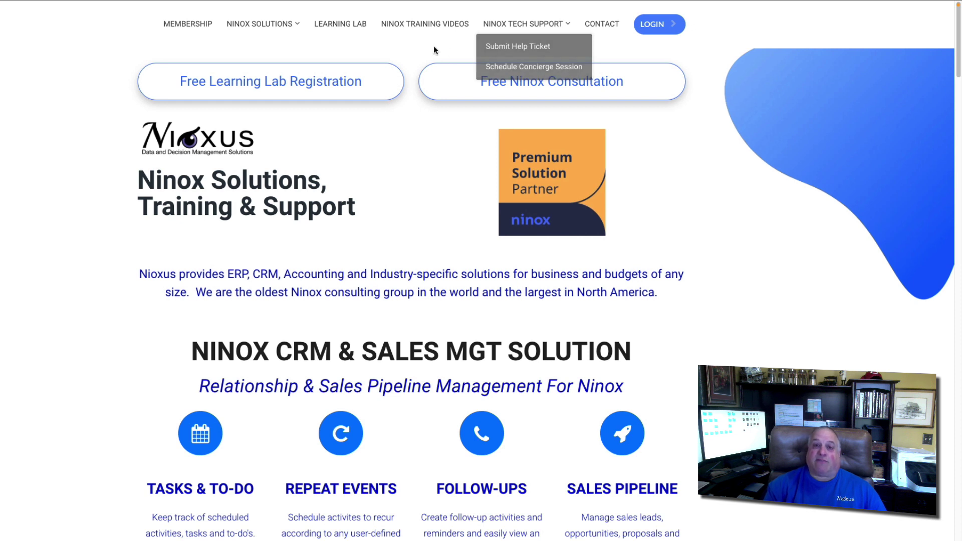
pyautogui.click(302, 89)
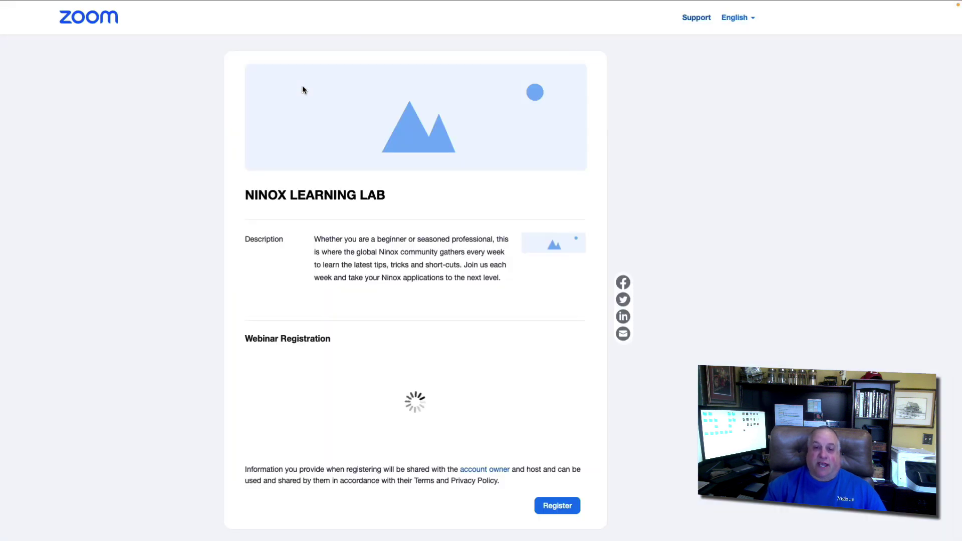